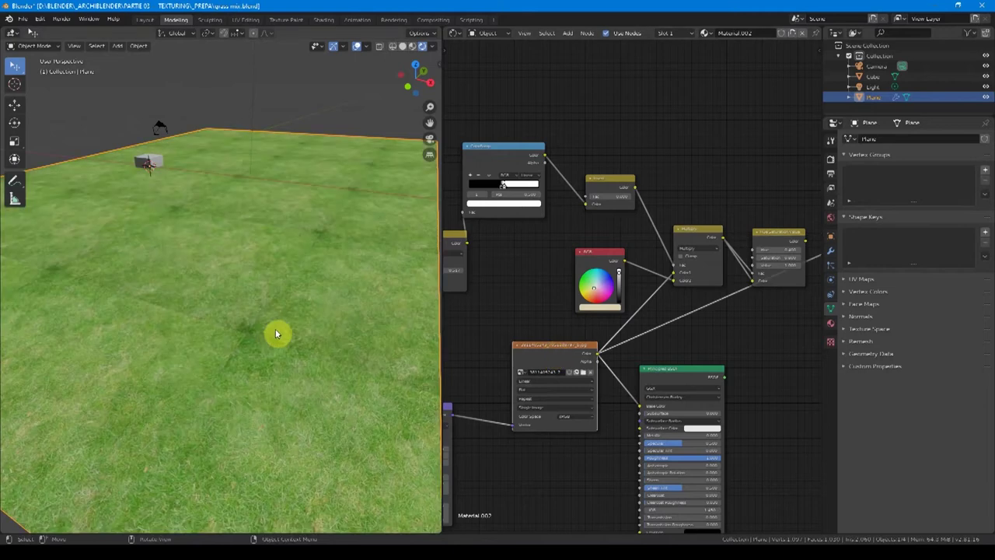
Examine the visible texture repetition across the grass plane from near and far.
scroll(276, 335, down, 3)
scroll(267, 324, up, 2)
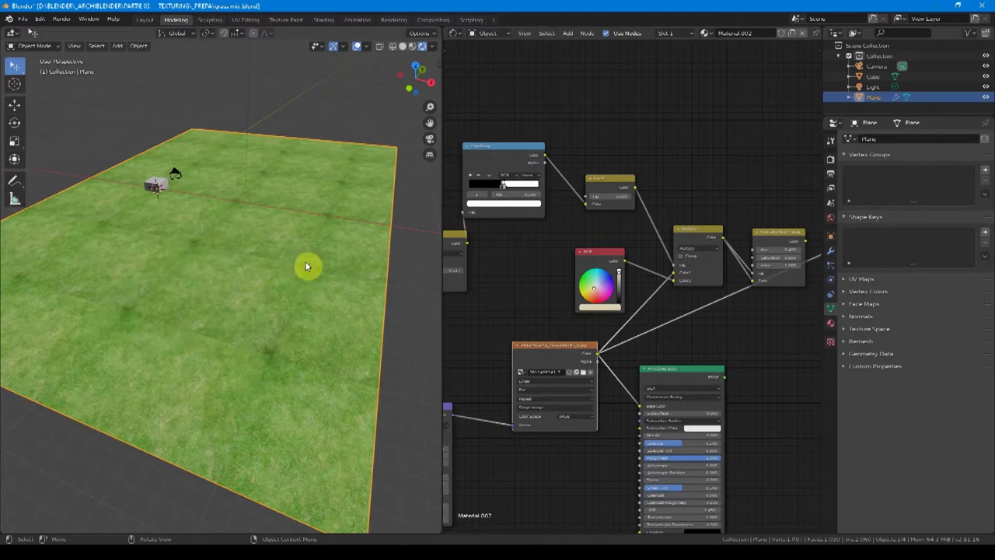
scroll(262, 325, down, 3)
scroll(252, 349, up, 3)
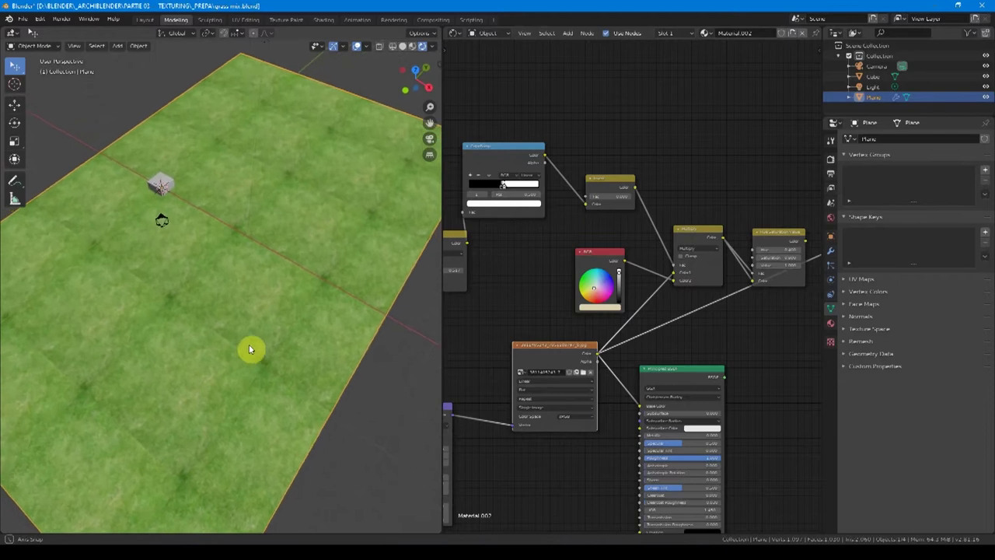
scroll(268, 328, up, 4)
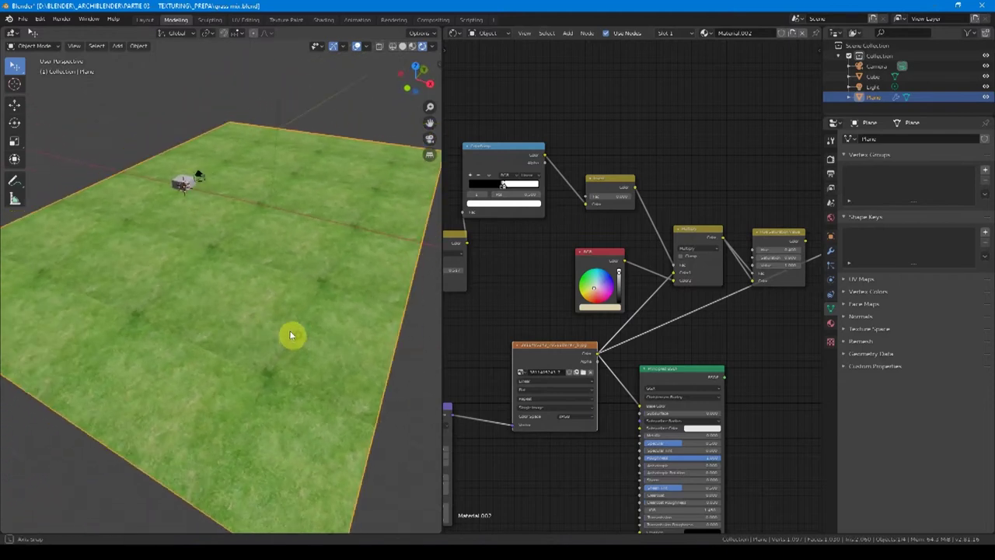
shift+middle_drag(290, 330, 318, 309)
scroll(280, 321, down, 2)
Preview the Hue Saturation Value node's output on the plane and inspect the varied grass.
middle_drag(734, 309, 616, 301)
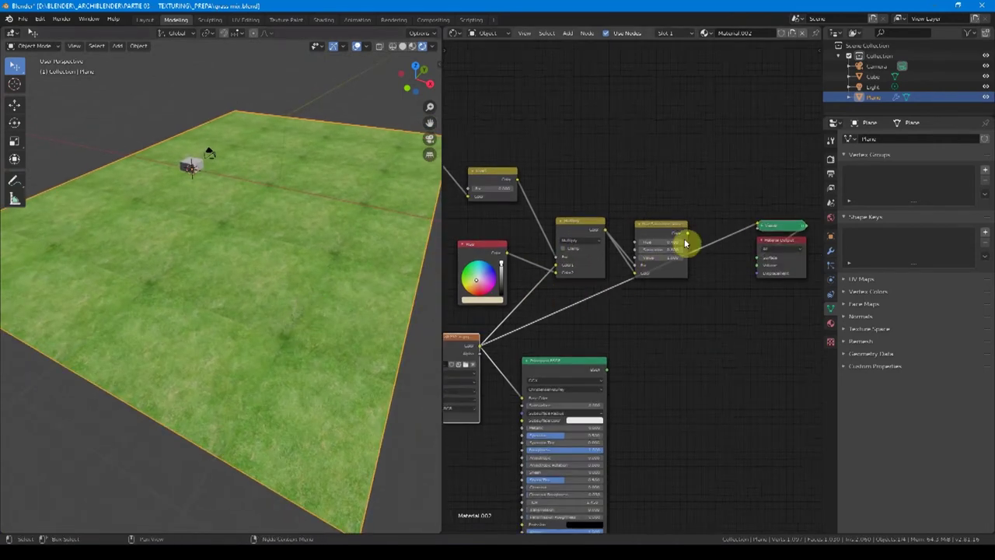
ctrl+shift+click(662, 231)
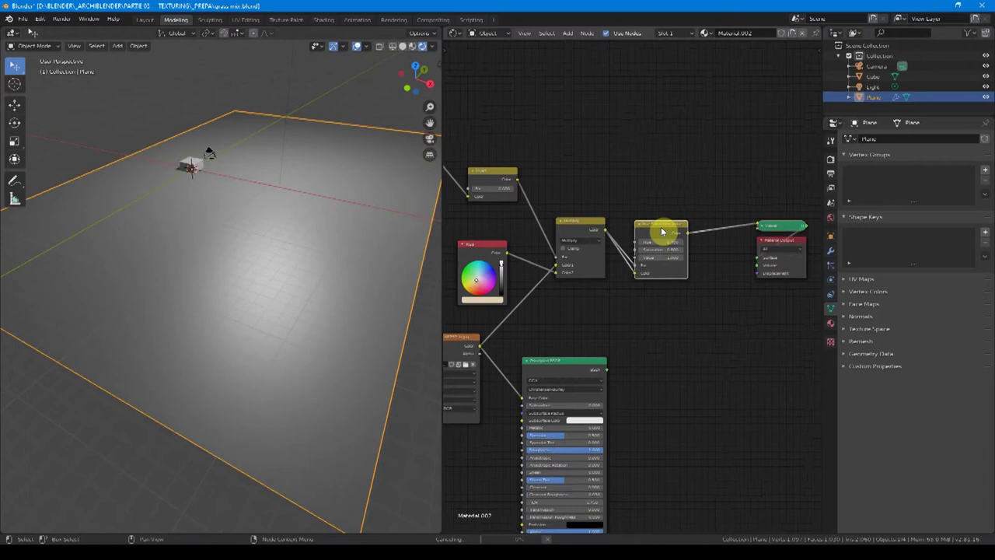
middle_drag(290, 306, 269, 322)
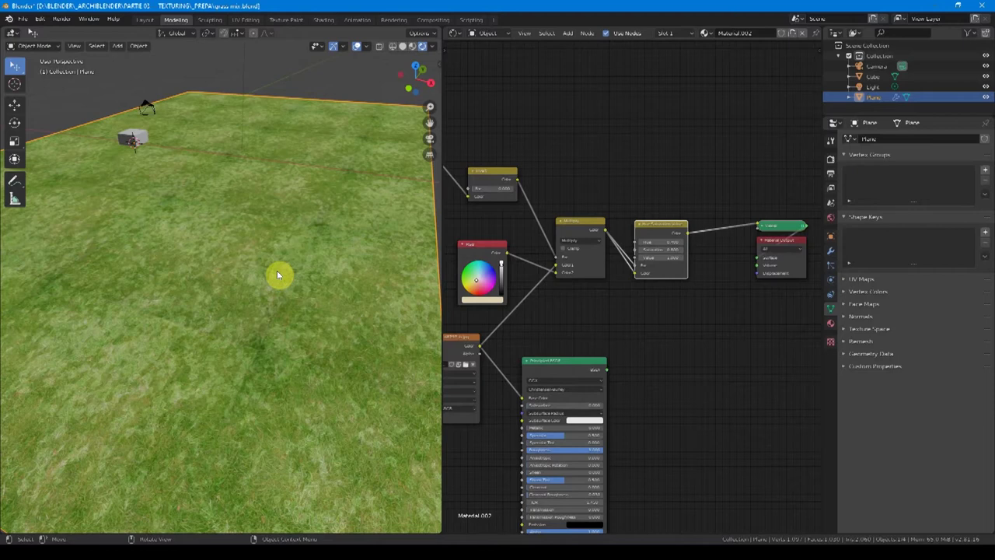
middle_drag(564, 320, 643, 265)
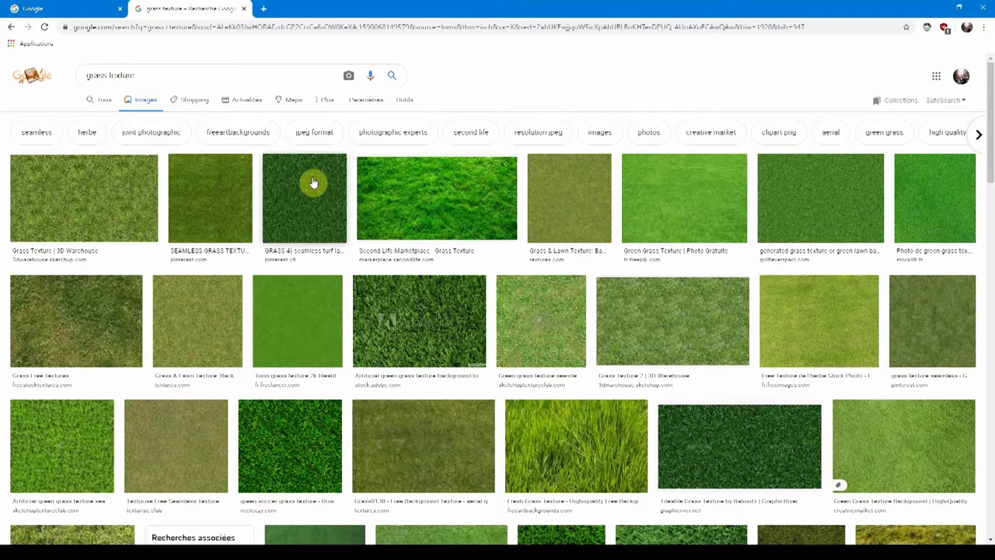
Browse the web image results for grass textures.
scroll(576, 288, down, 3)
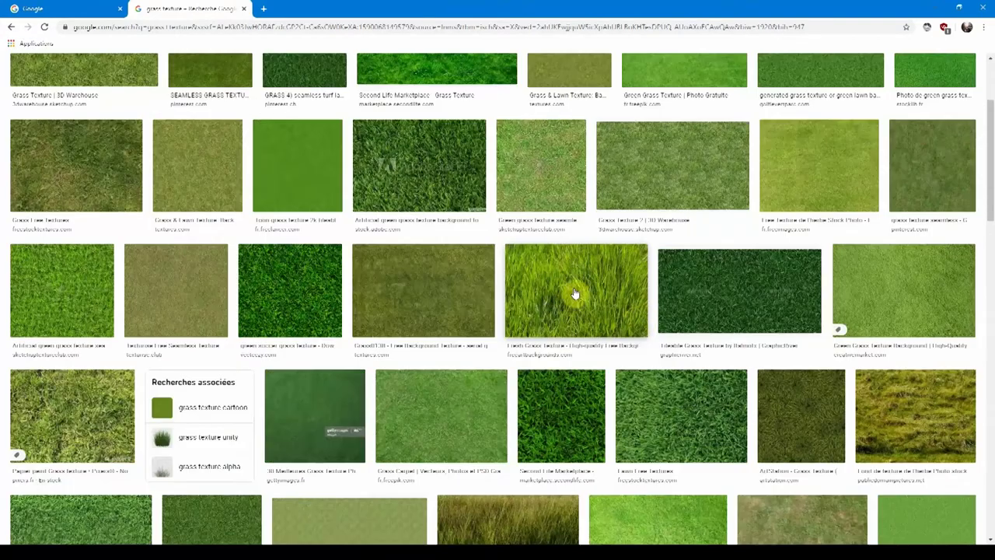
scroll(583, 284, down, 4)
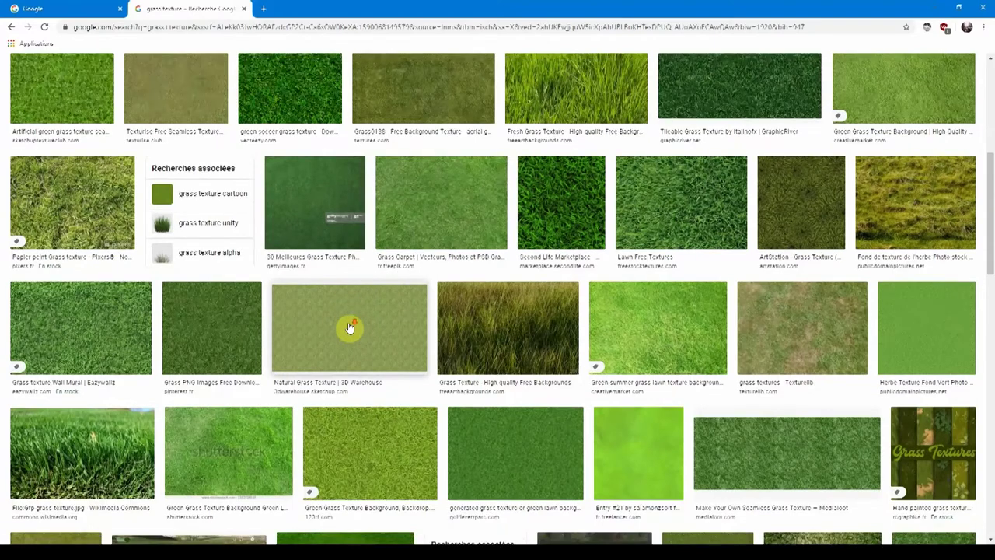
scroll(349, 327, up, 5)
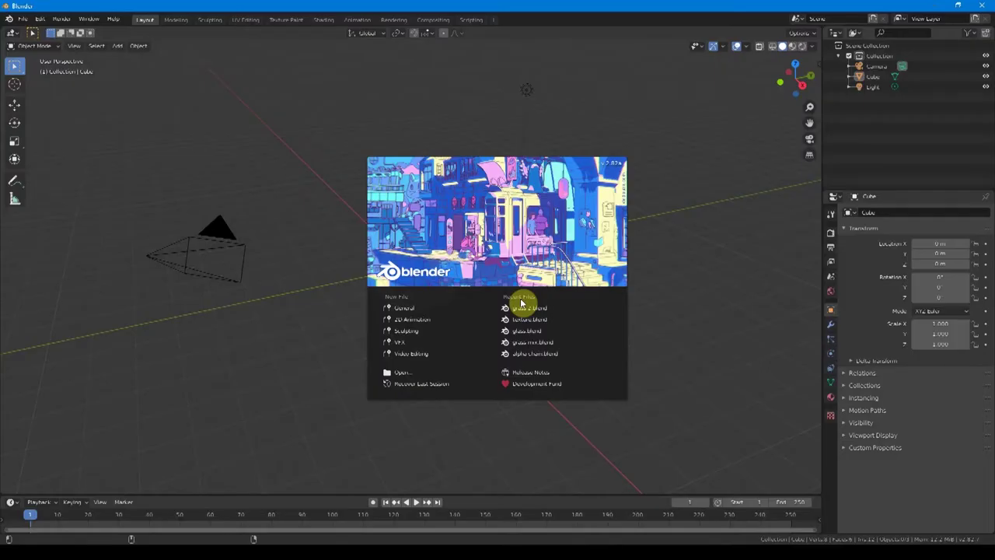
Dismiss the splash screen and delete the default cube from the new scene.
click(461, 135)
mouse_move(441, 246)
middle_down()
mouse_move(465, 265)
mouse_move(451, 247)
middle_up()
click(451, 247)
key(Delete)
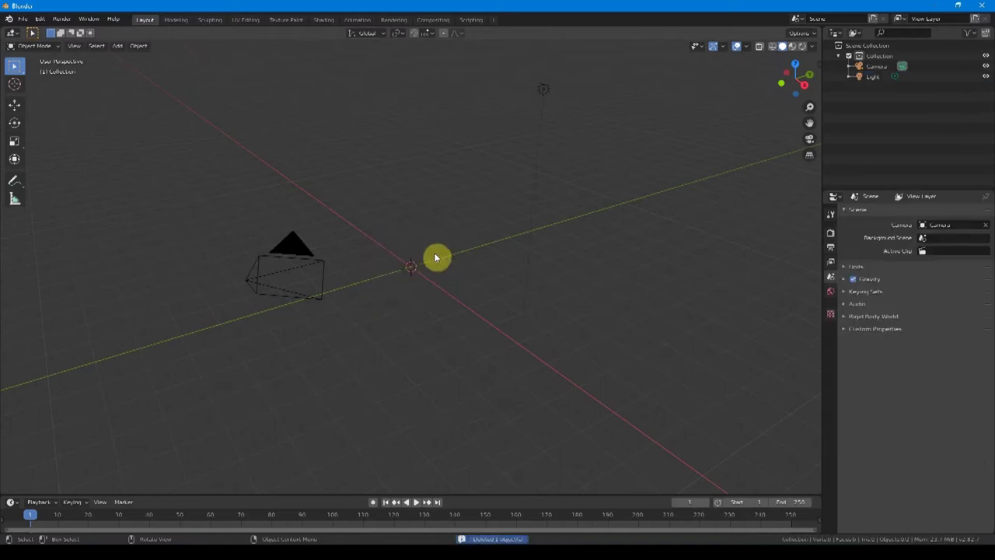
Add a mesh plane at the origin and scale it by 10.
key(shift+a)
mouse_move(433, 252)
click(475, 254)
text(s10)
key(Return)
scroll(588, 182, down, 4)
middle_drag(589, 183, 634, 193)
Split the 3D viewport into two side-by-side areas and make the second one a Shader Editor.
drag(819, 34, 482, 33)
drag(485, 32, 412, 28)
key(Escape)
drag(482, 73, 404, 84)
click(528, 203)
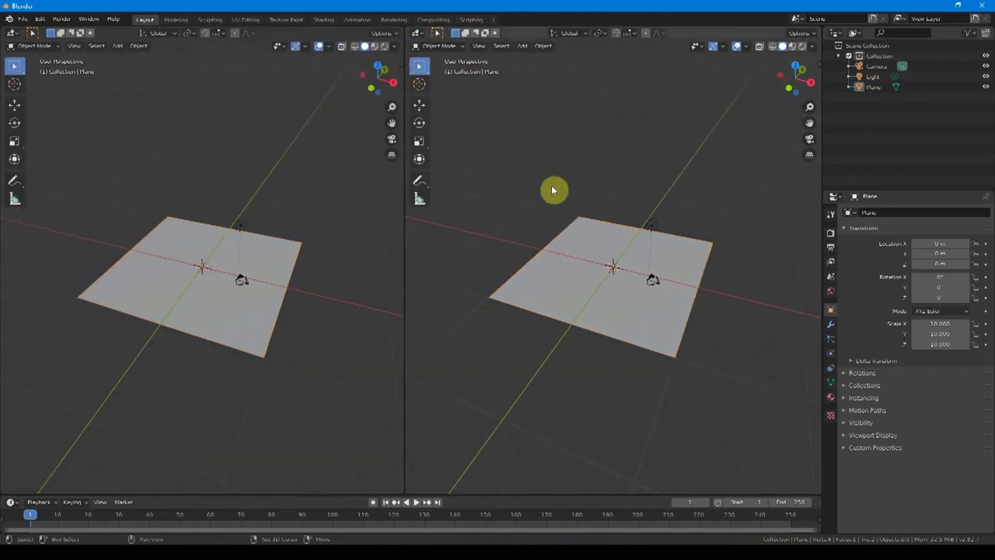
key(shift+F3)
Select the plane and create a new material for it.
click(255, 251)
click(660, 37)
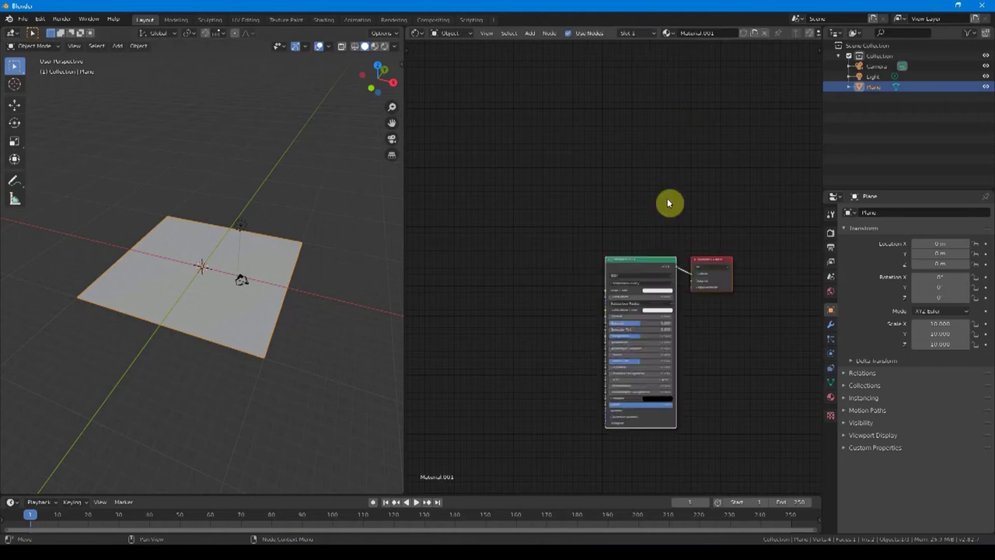
middle_drag(666, 203, 694, 135)
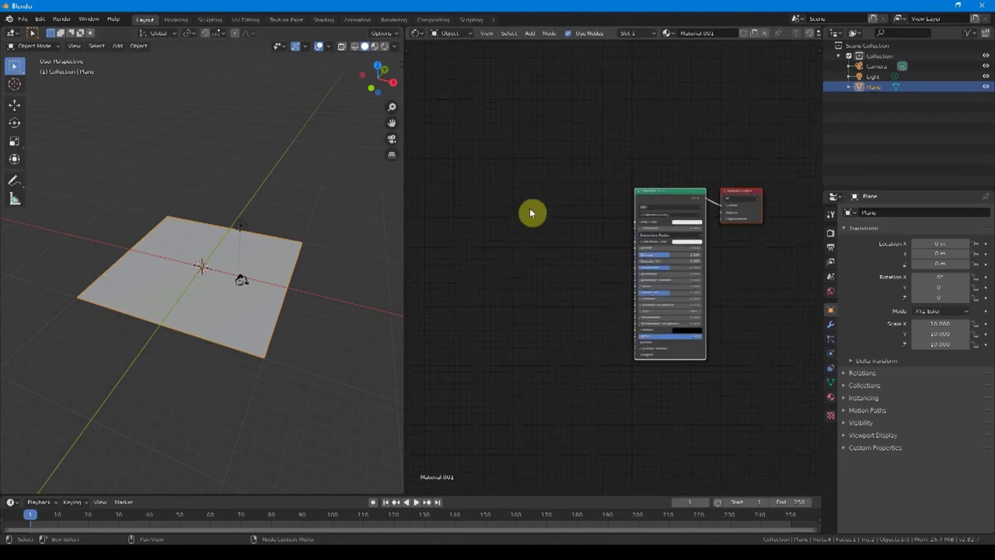
scroll(575, 217, up, 1)
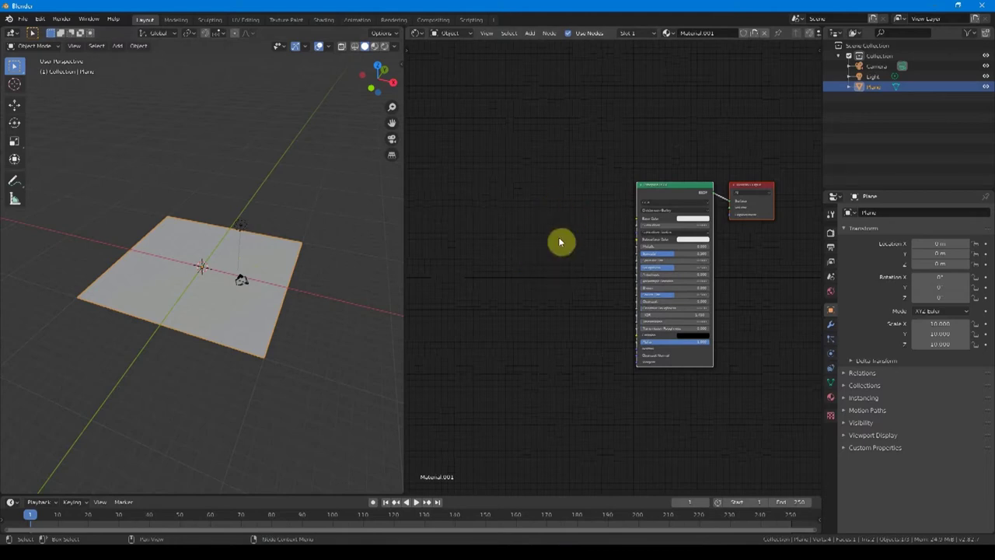
Open the application preferences and close them again.
click(40, 18)
click(69, 156)
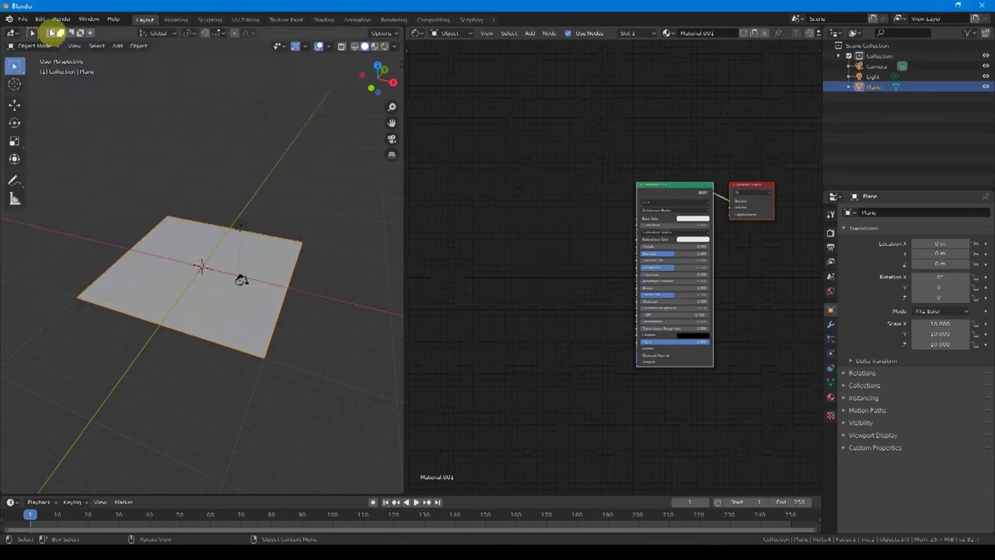
click(334, 41)
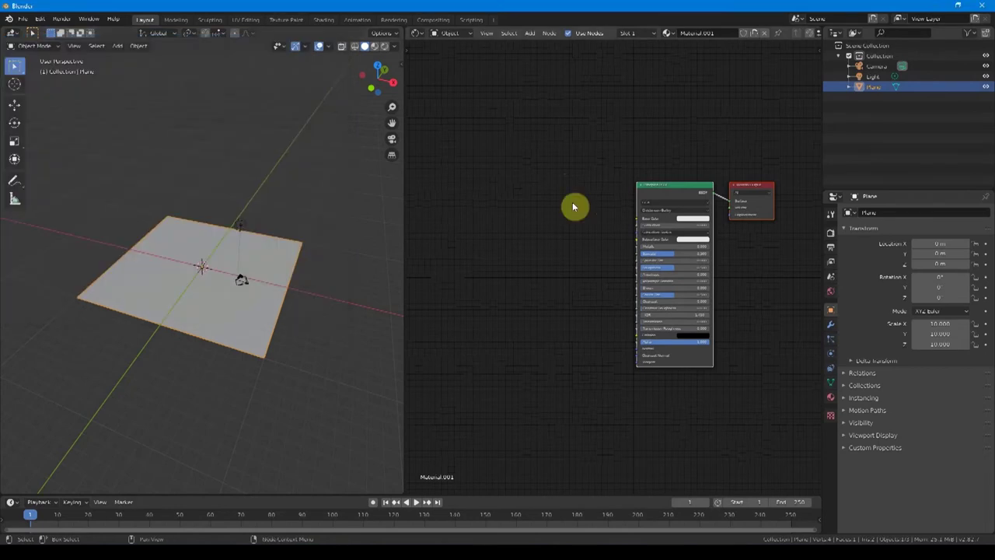
Add an Image Texture with Mapping and Texture Coordinate nodes to the Principled BSDF's base color and move them clear of the shader.
key(ctrl+t)
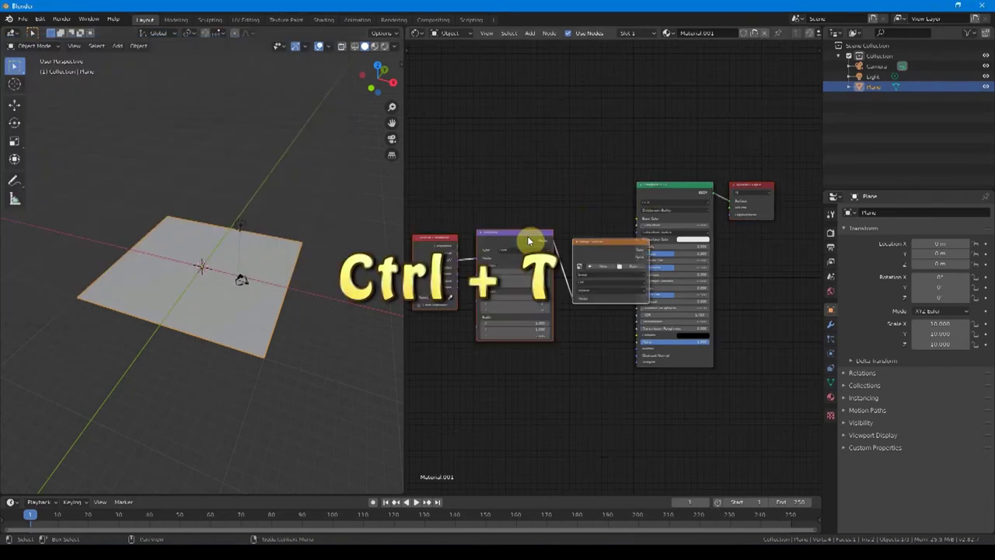
key(g)
click(604, 170)
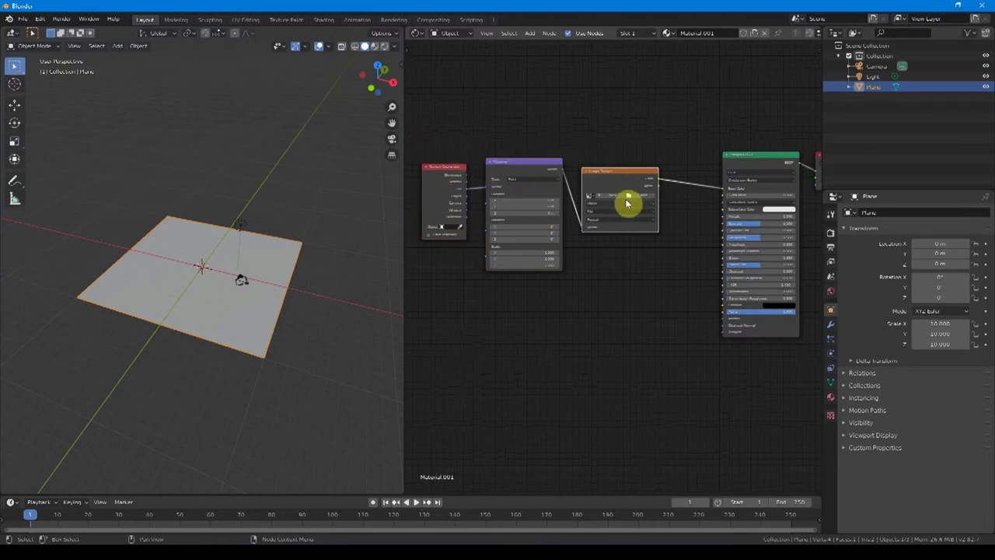
Load Grass0130_1_270.jpg into the Image Texture node and show the plane in material preview shading.
scroll(622, 204, up, 2)
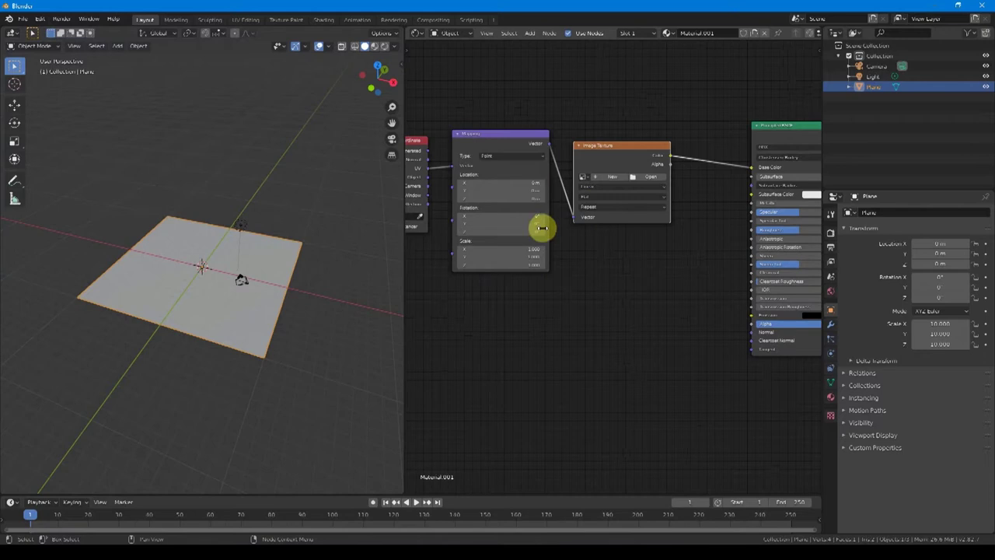
click(644, 178)
click(457, 291)
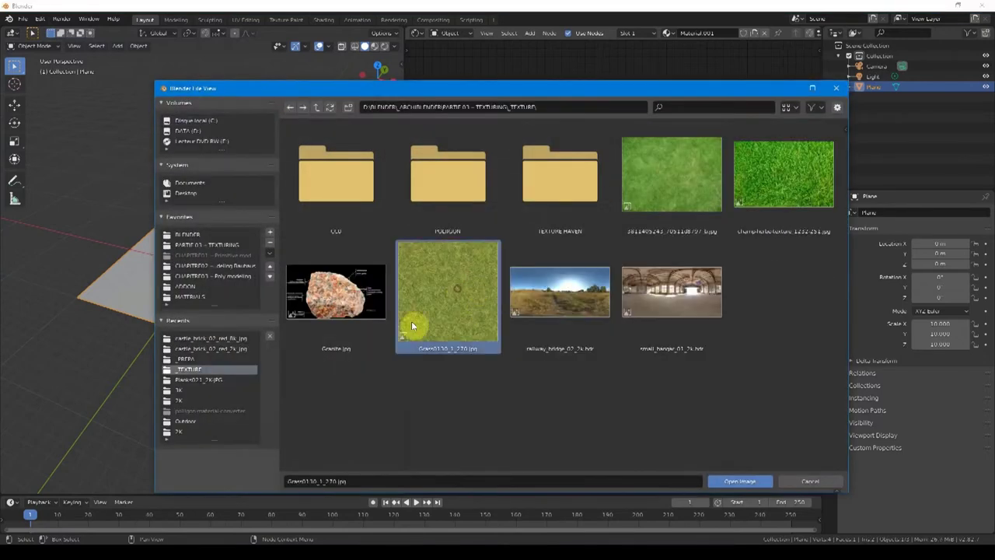
click(721, 480)
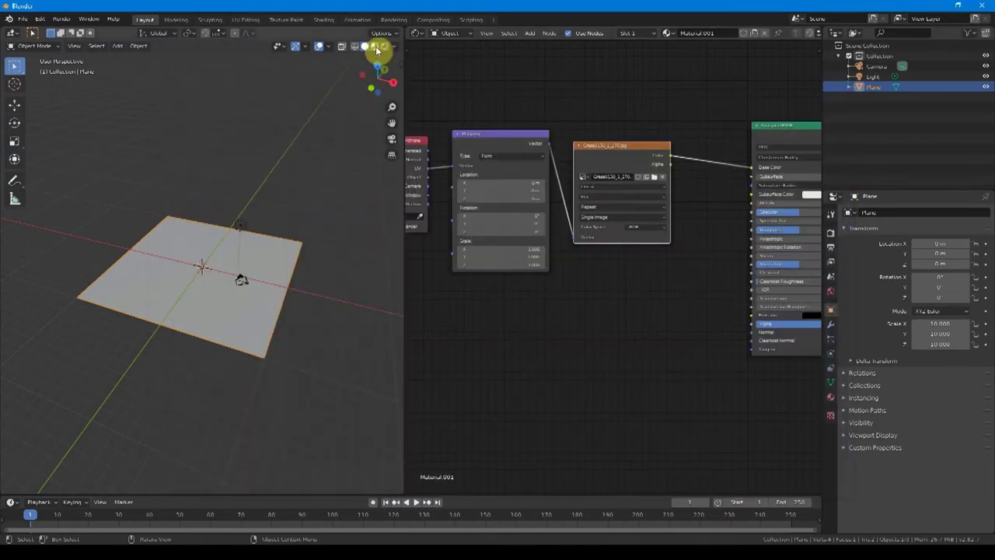
click(375, 48)
middle_drag(228, 289, 217, 206)
Add a Value node and connect it to the Mapping node's Scale input.
middle_drag(455, 298, 575, 316)
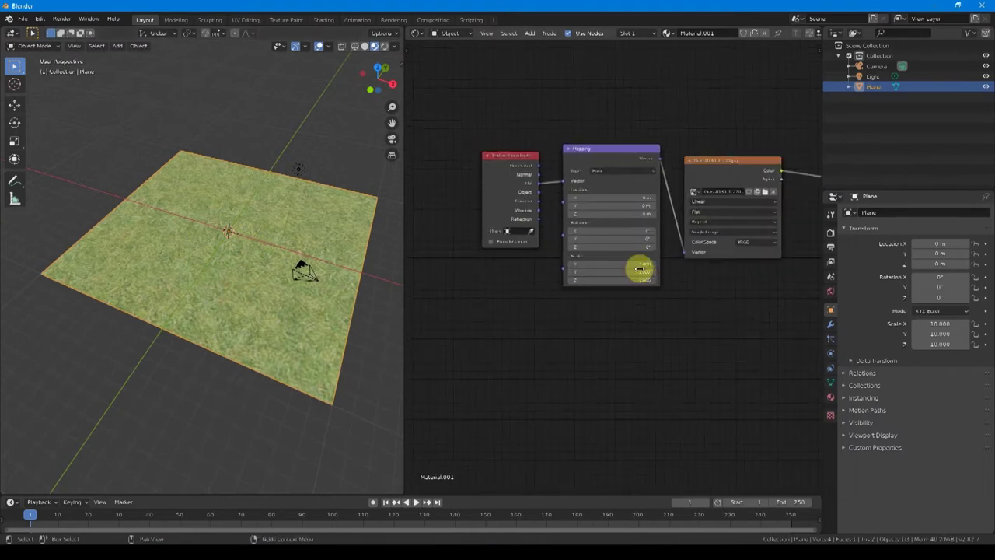
key(shift+a)
click(503, 287)
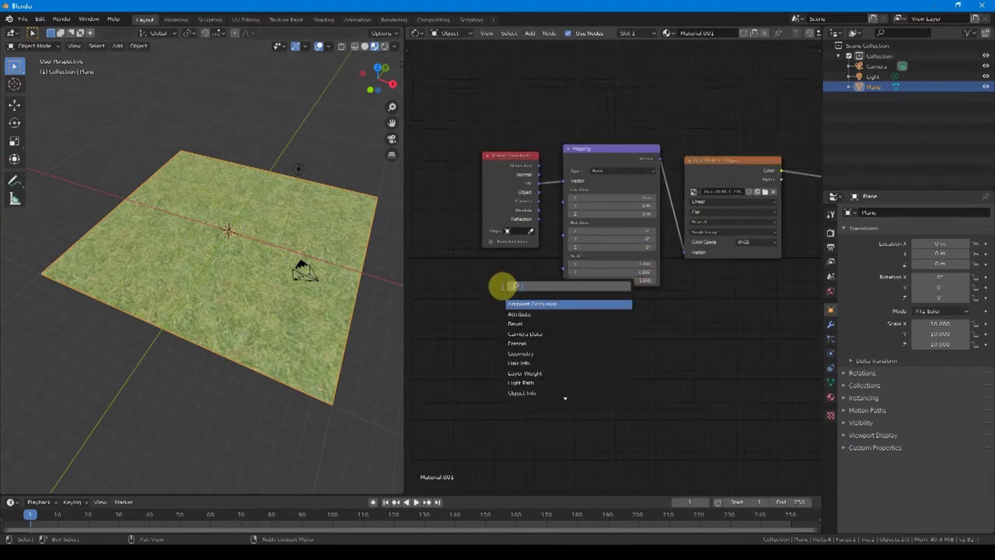
text(value)
key(Return)
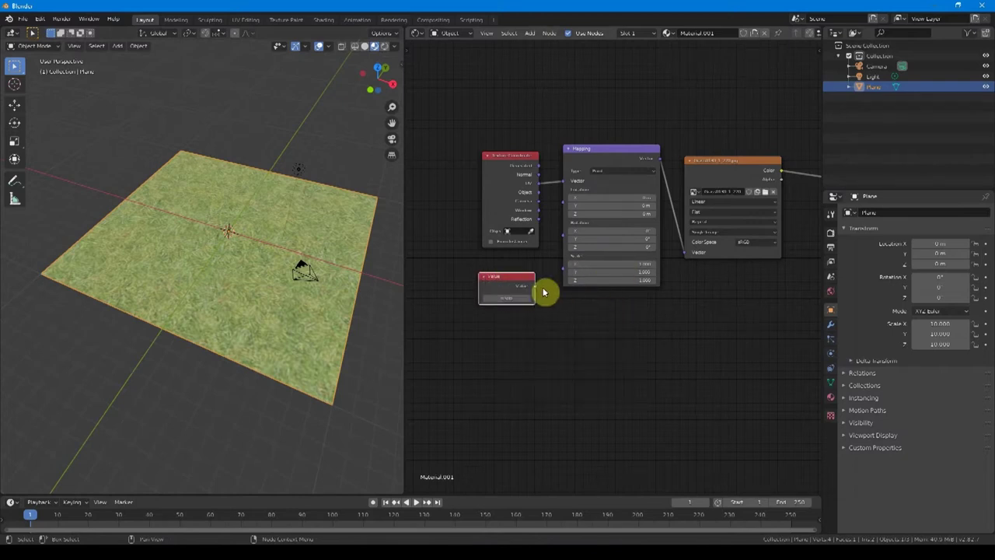
drag(535, 291, 564, 256)
Set the Value node to 5 and check the tiling on the plane.
click(513, 298)
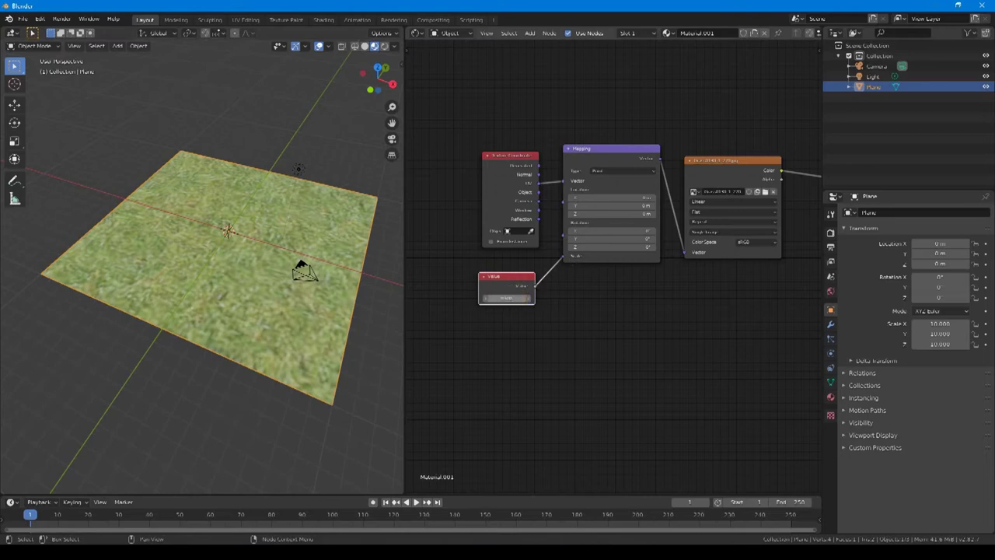
text(5)
key(Return)
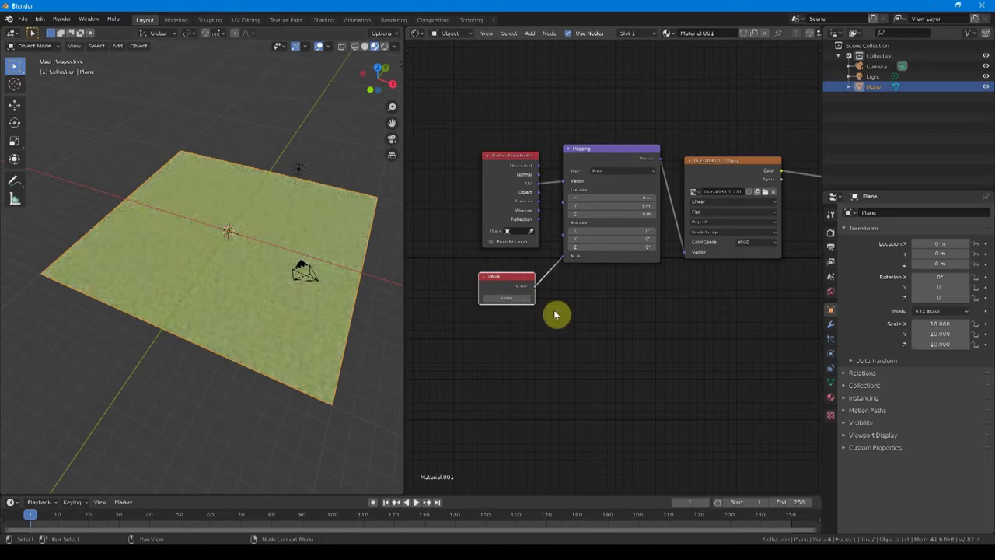
scroll(299, 293, up, 4)
scroll(284, 297, down, 4)
middle_drag(283, 300, 282, 291)
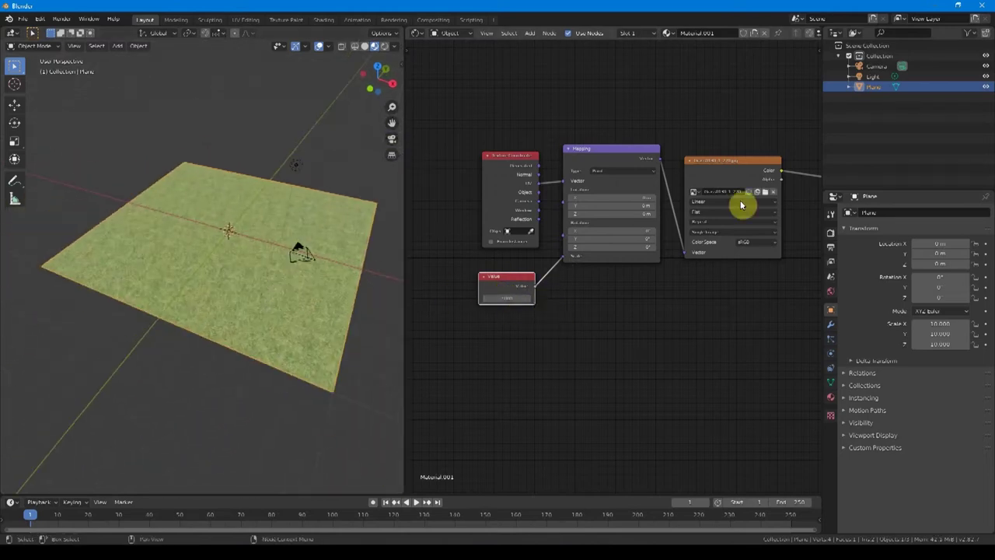
Adjust the tiling in the Value node for the brighter champherbetexture image and inspect the repeating grass pattern.
double_click(550, 316)
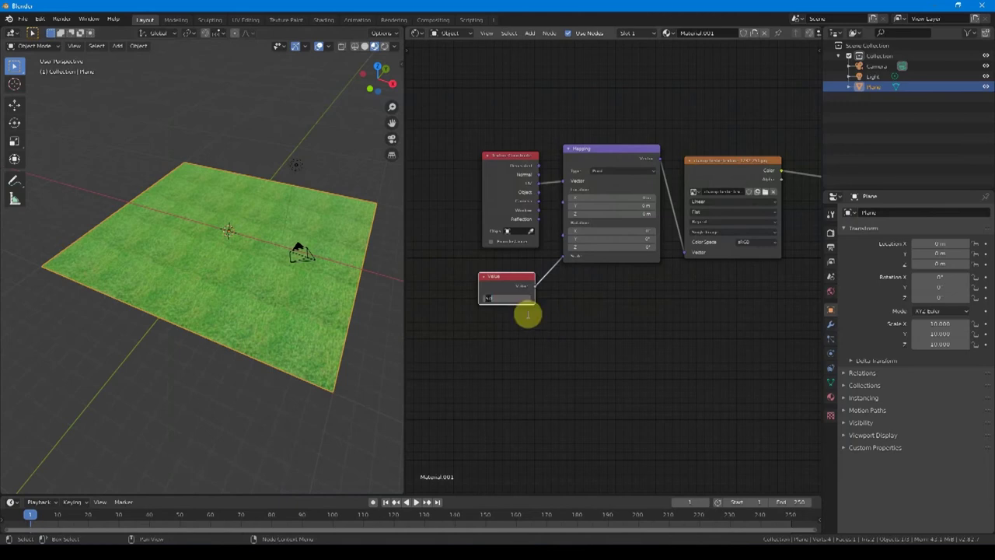
click(507, 315)
scroll(332, 321, up, 2)
middle_drag(332, 322, 230, 311)
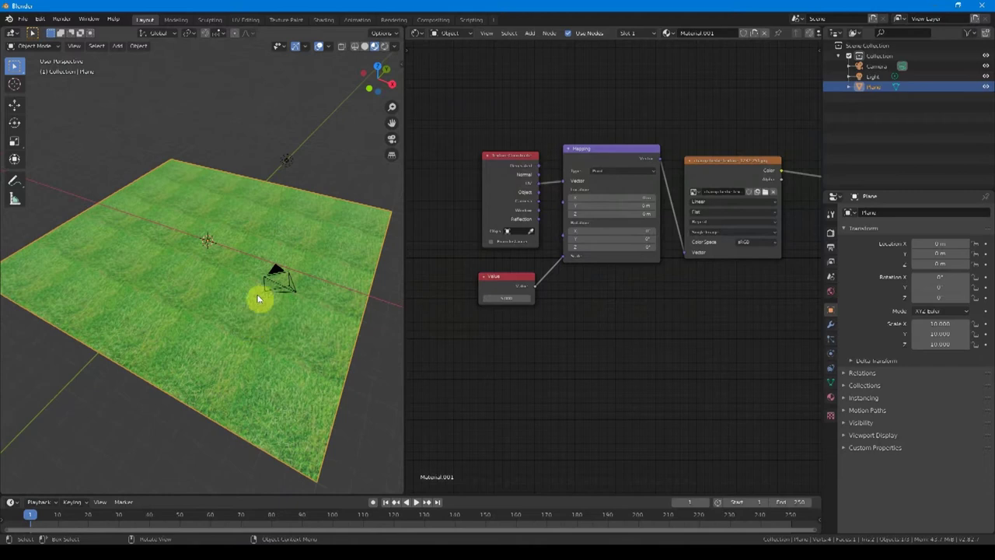
middle_drag(237, 347, 275, 353)
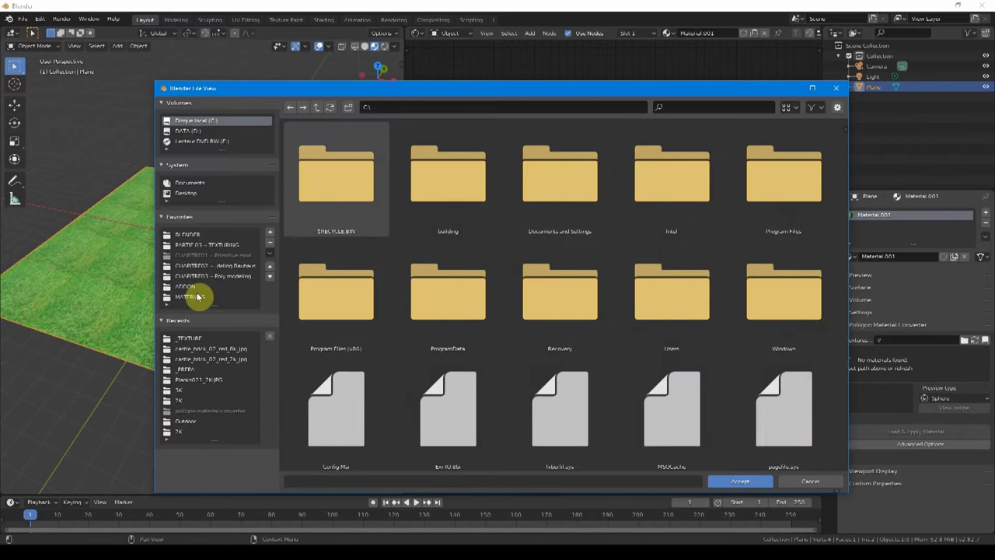
Load the CityStreetAsphaltGenericCracked002_3K textures from the MATERIALS folder with the Poligon Material Converter and apply them to the plane.
click(200, 291)
double_click(366, 191)
click(741, 479)
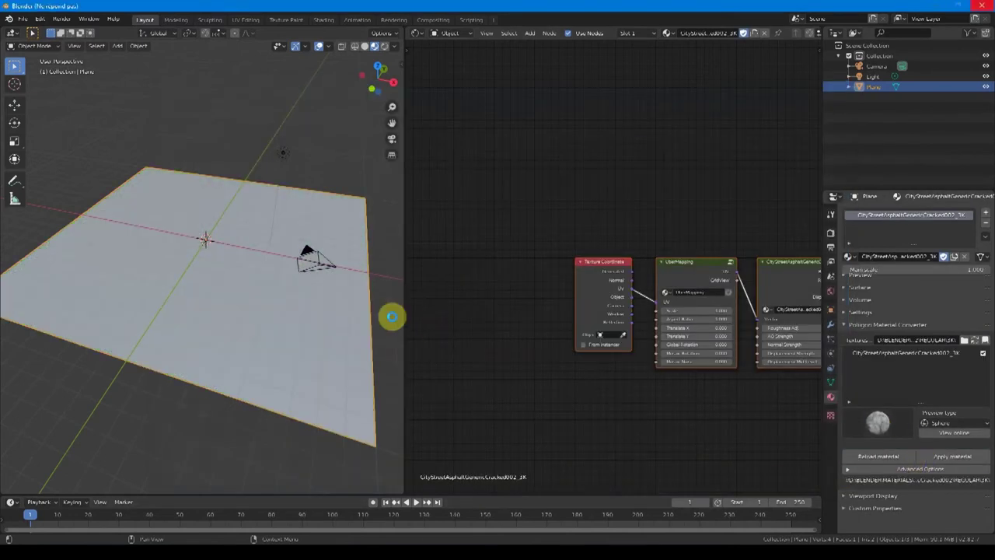
Connect the Texture Coordinate node's Object output to the UberMapping UV input, with the mapping scale at 4.
middle_drag(617, 358, 515, 338)
drag(500, 242, 461, 216)
drag(488, 251, 554, 282)
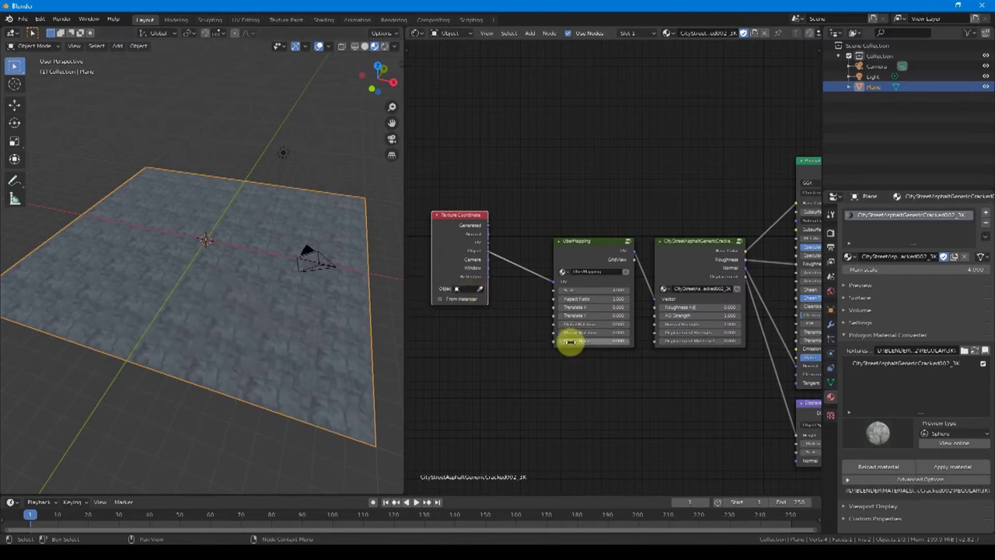
Adjust the Mosaic Rotation of the UberMapping node and check how it breaks up the asphalt pattern on the plane.
scroll(591, 354, up, 3)
middle_drag(602, 362, 598, 324)
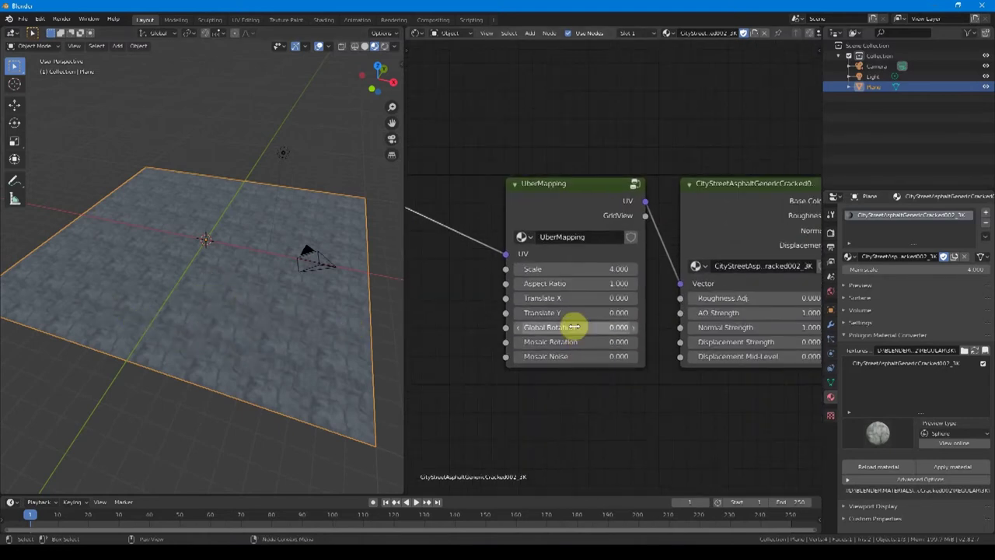
click(611, 342)
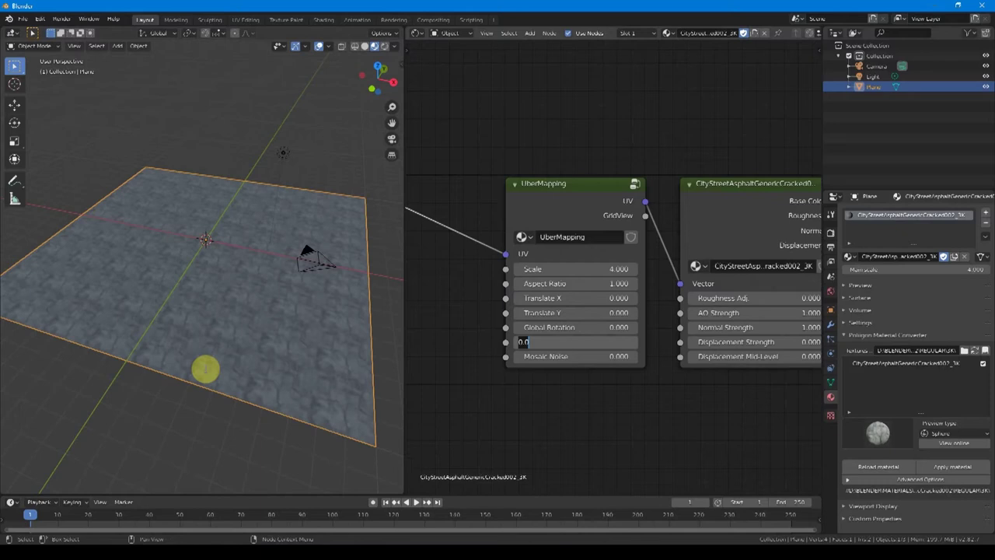
key(Escape)
drag(601, 345, 691, 355)
shift+middle_drag(271, 379, 278, 351)
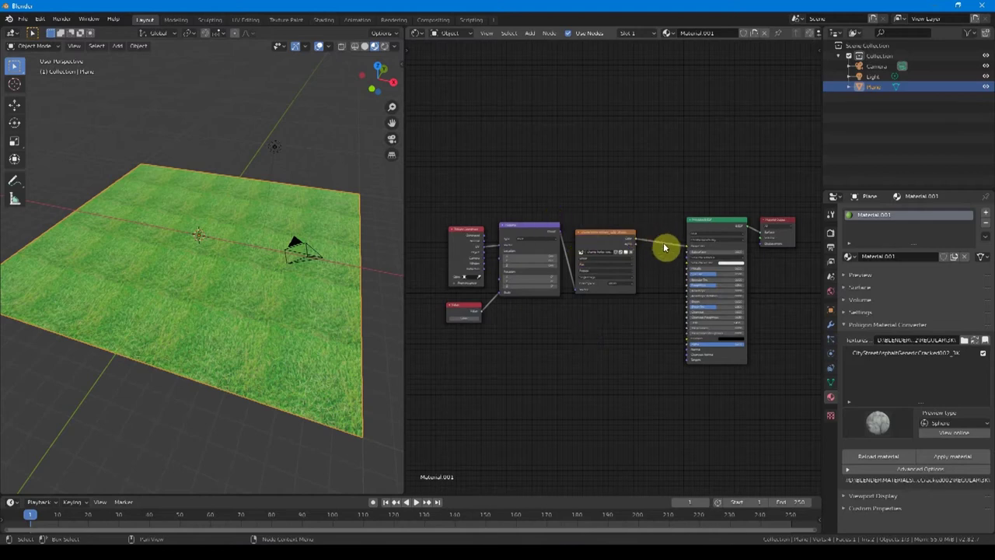
Disconnect the grass image texture from the Principled BSDF and add a Noise Texture node above the mapping nodes.
ctrl+right_drag(662, 235, 660, 259)
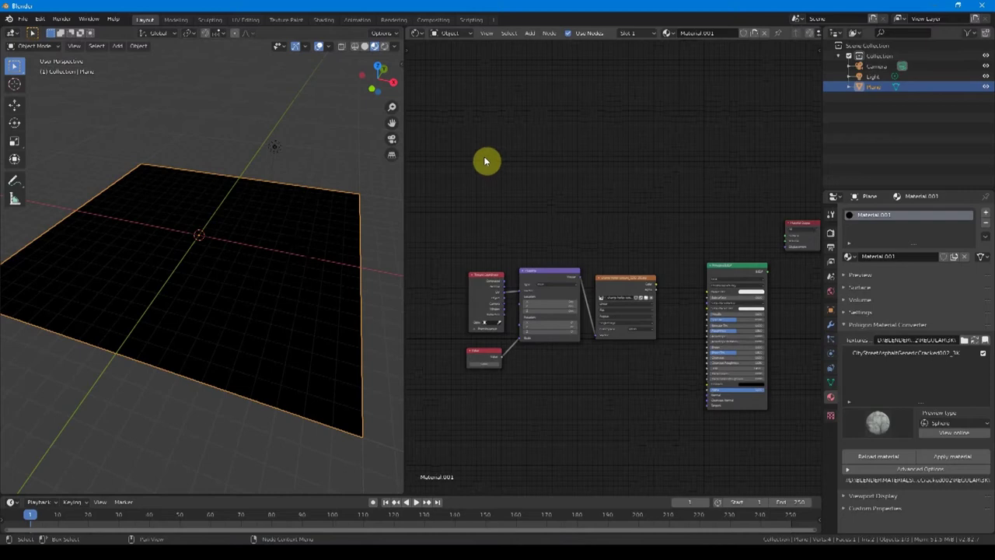
key(shift+a)
click(486, 160)
text(noise)
click(514, 174)
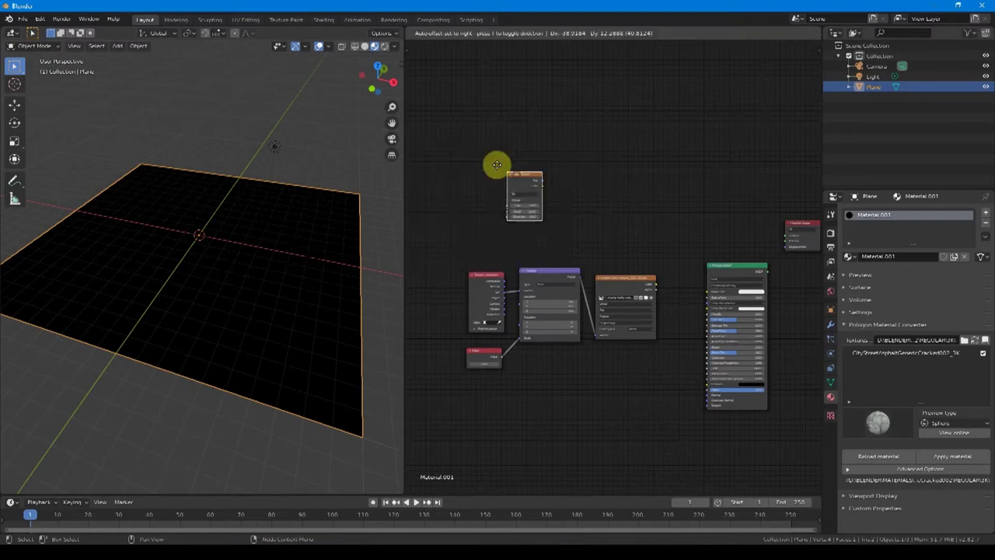
click(483, 155)
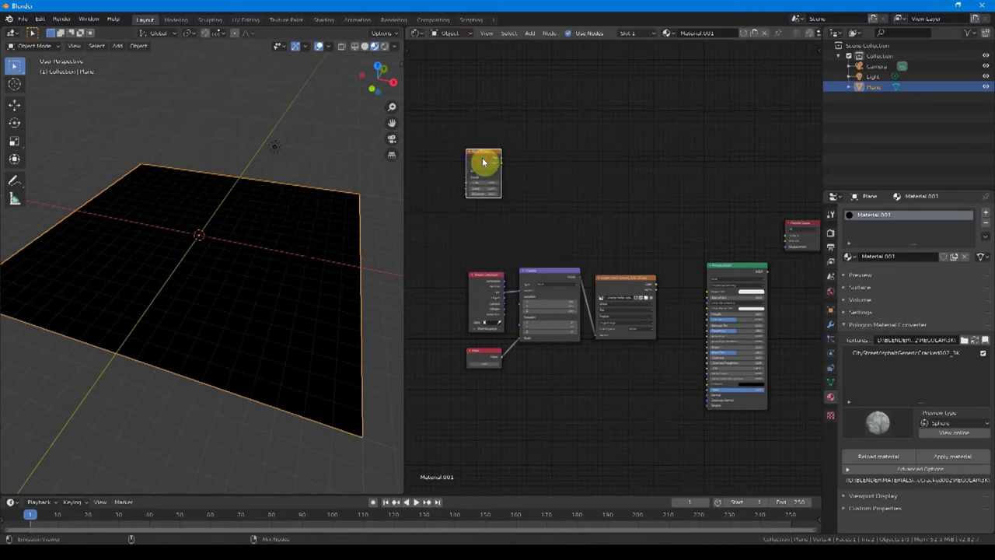
Preview the Noise Texture directly on the plane through the material output and view it from the top.
ctrl+shift+click(483, 162)
mouse_move(260, 271)
middle_down()
mouse_move(265, 290)
mouse_move(274, 282)
middle_up()
key(KP_7)
scroll(288, 253, up, 2)
scroll(298, 247, down, 1)
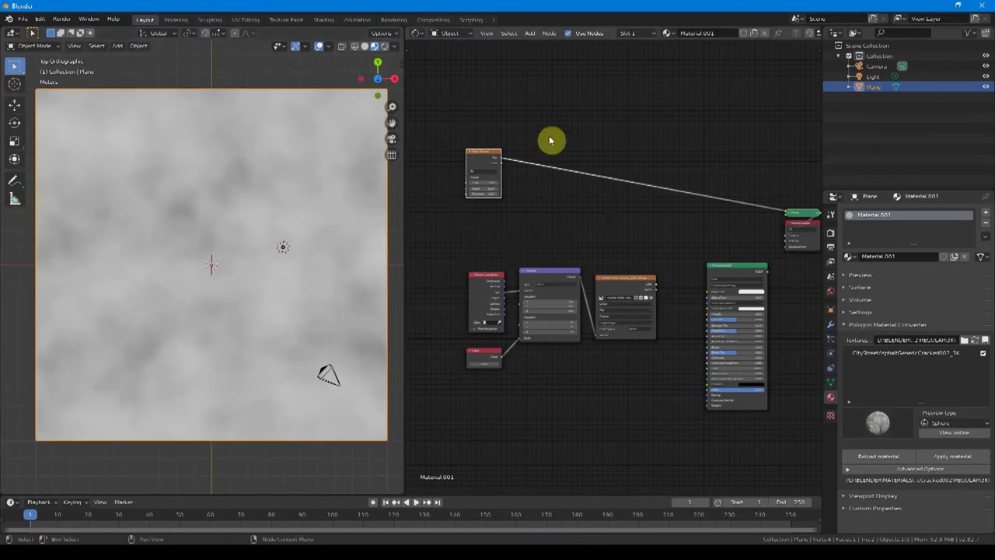
Set the Noise Texture's Scale to 28.7, Detail to 0 and Distortion to 0.
scroll(535, 199, up, 3)
shift+middle_drag(506, 191, 606, 245)
scroll(597, 245, up, 1)
shift+middle_drag(521, 196, 542, 215)
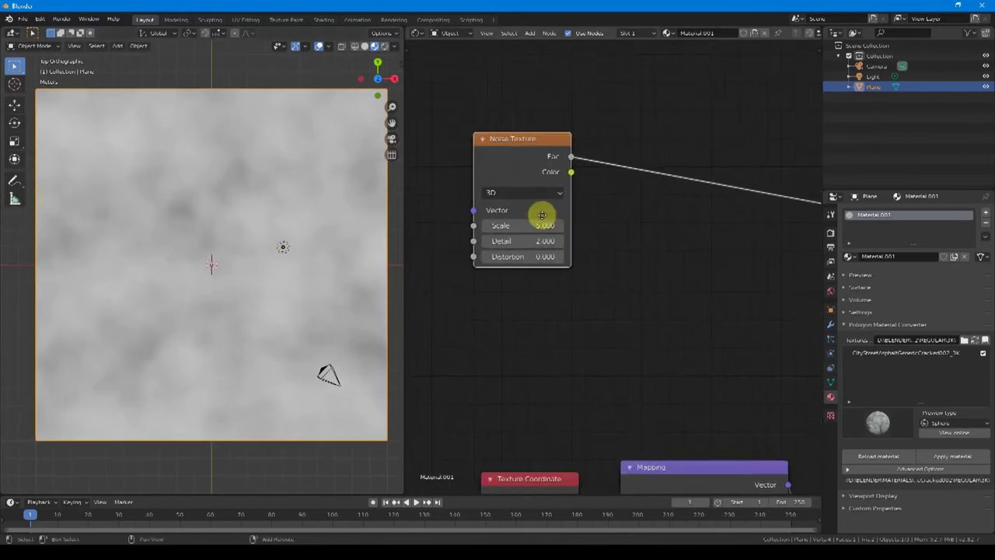
drag(521, 226, 649, 243)
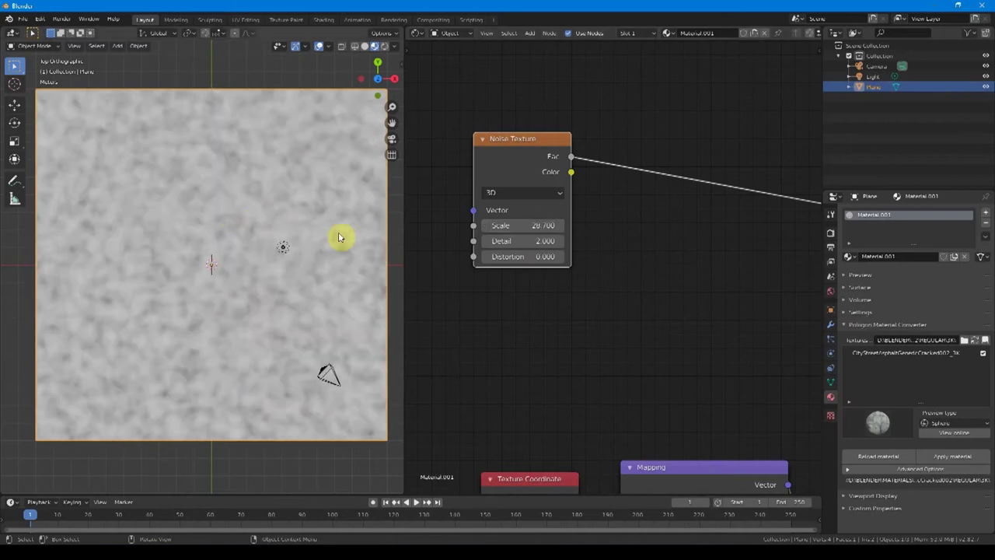
drag(510, 242, 475, 242)
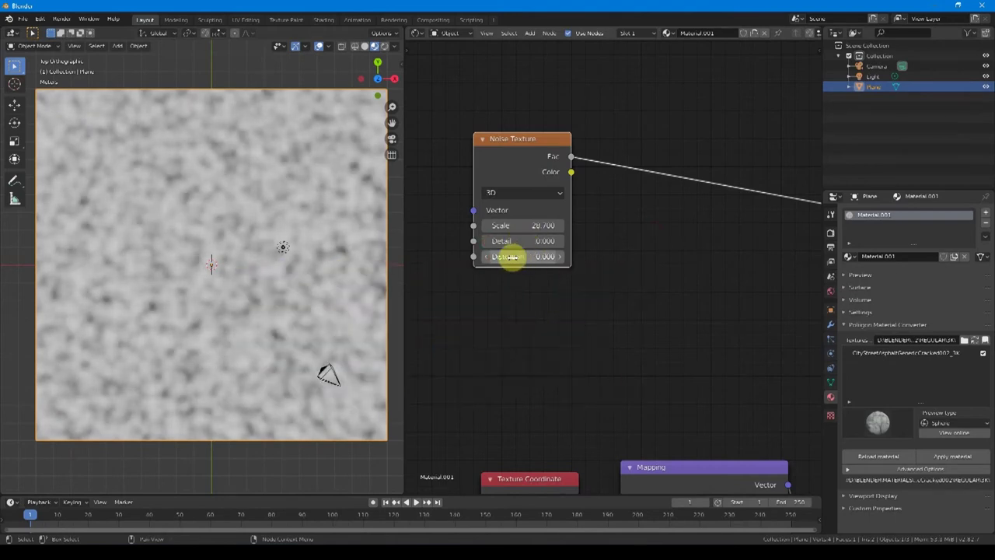
drag(502, 257, 448, 258)
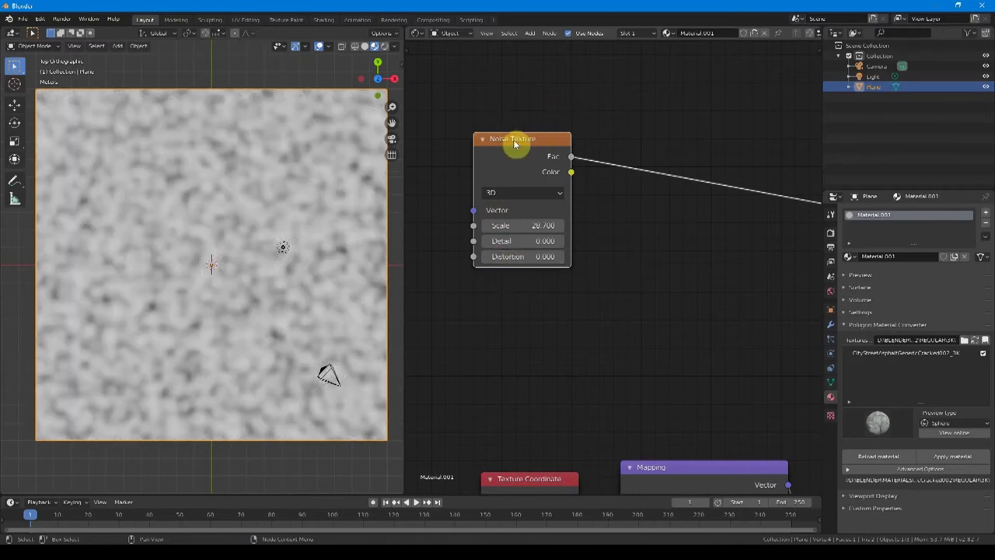
Try the Noise Texture in 4D with W at 8.1 and return its dimensions to 3D.
mouse_move(514, 143)
mouse_down()
mouse_move(505, 147)
mouse_move(515, 142)
mouse_move(510, 130)
mouse_up()
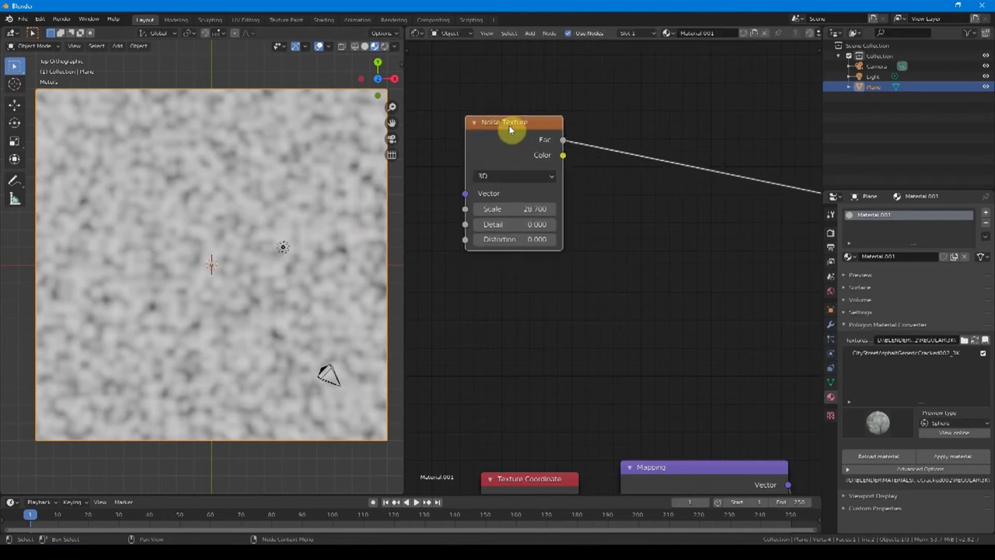
click(492, 177)
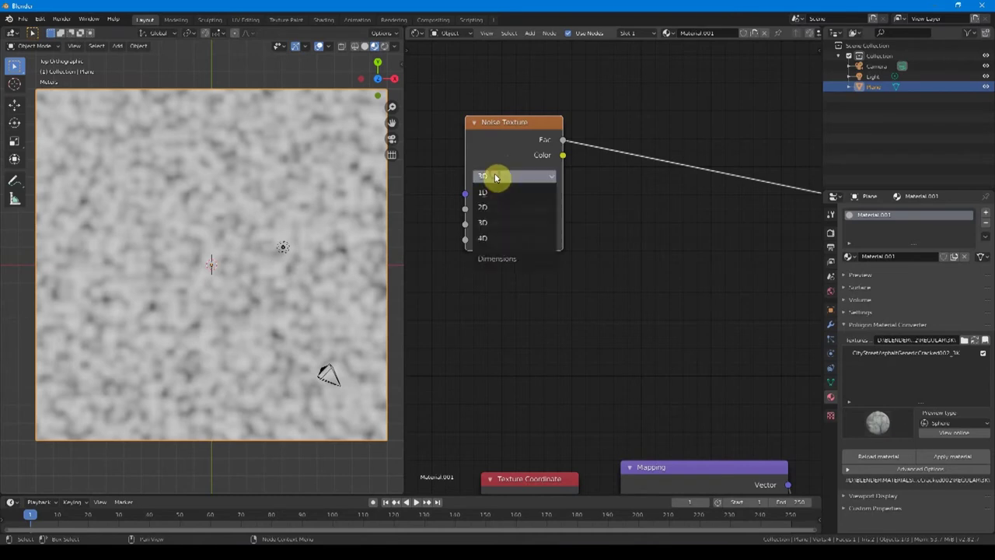
click(491, 232)
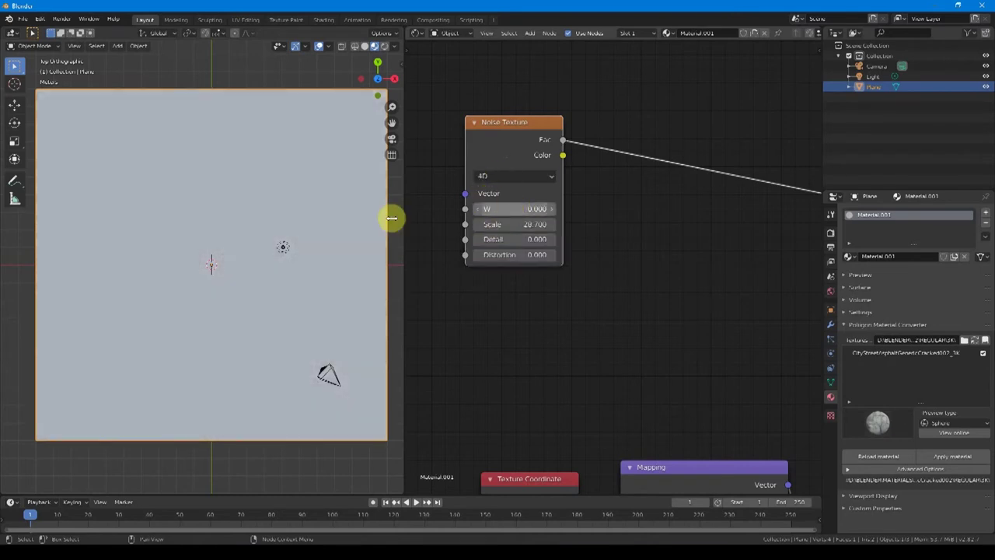
click(500, 200)
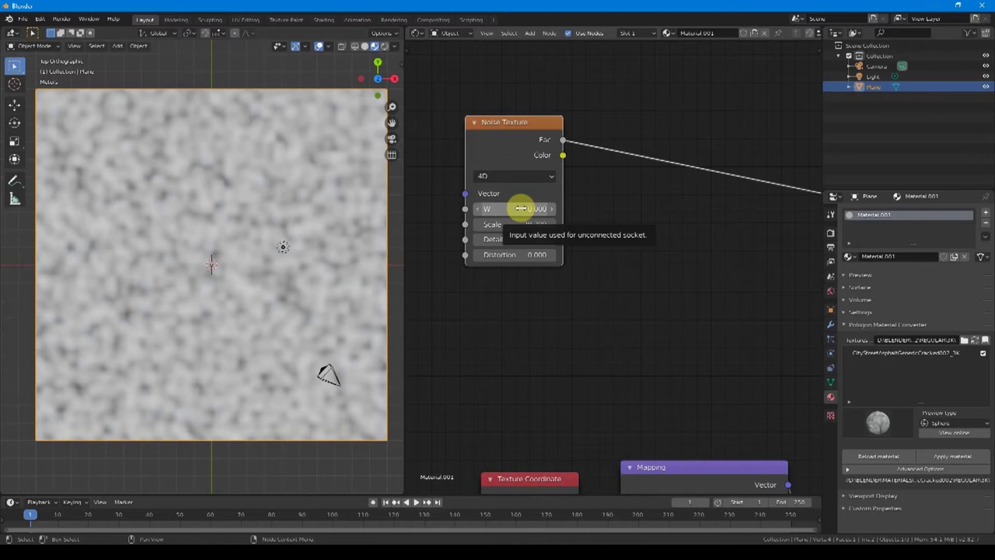
drag(520, 208, 596, 208)
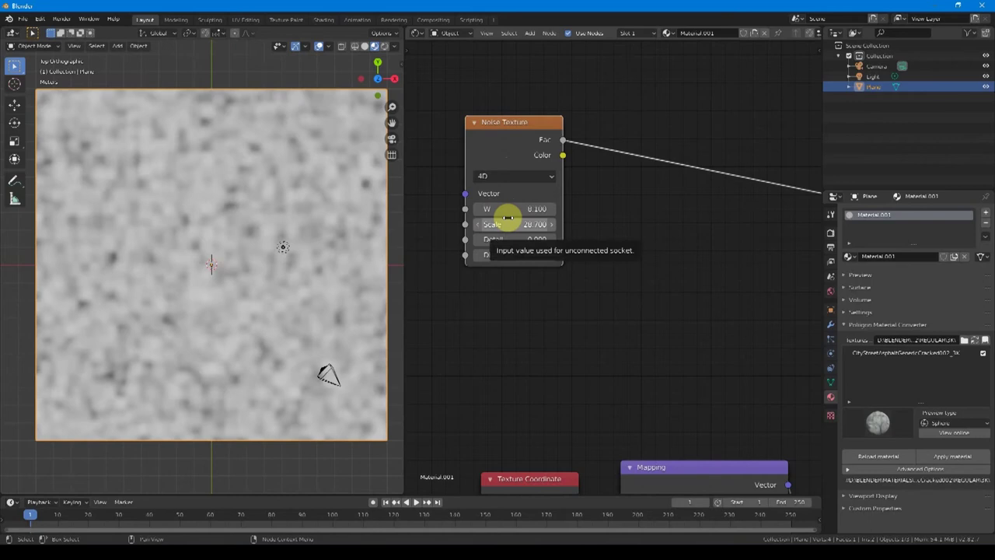
click(513, 176)
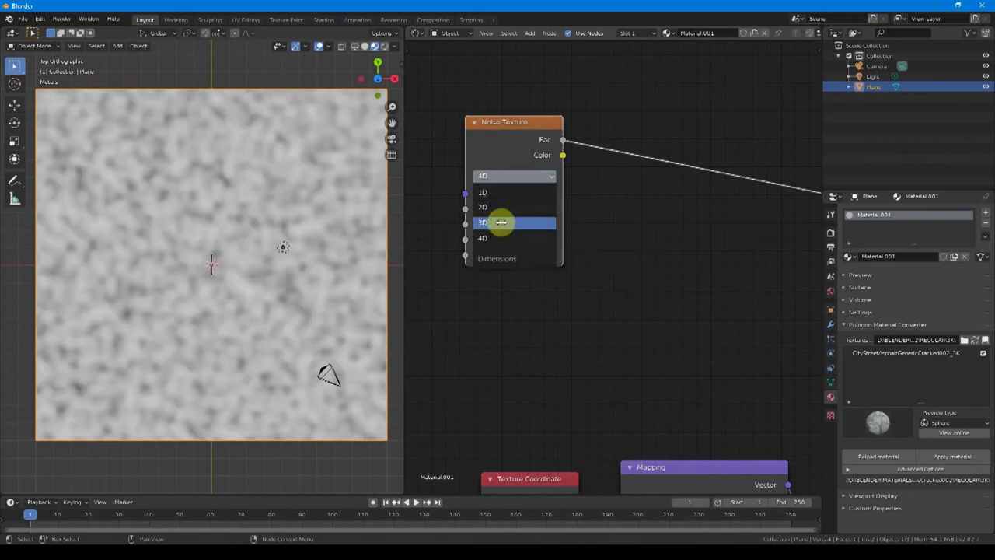
click(502, 222)
Lower the Noise Texture's Scale for larger patches and insert a ColorRamp node on its output link.
scroll(577, 224, down, 3)
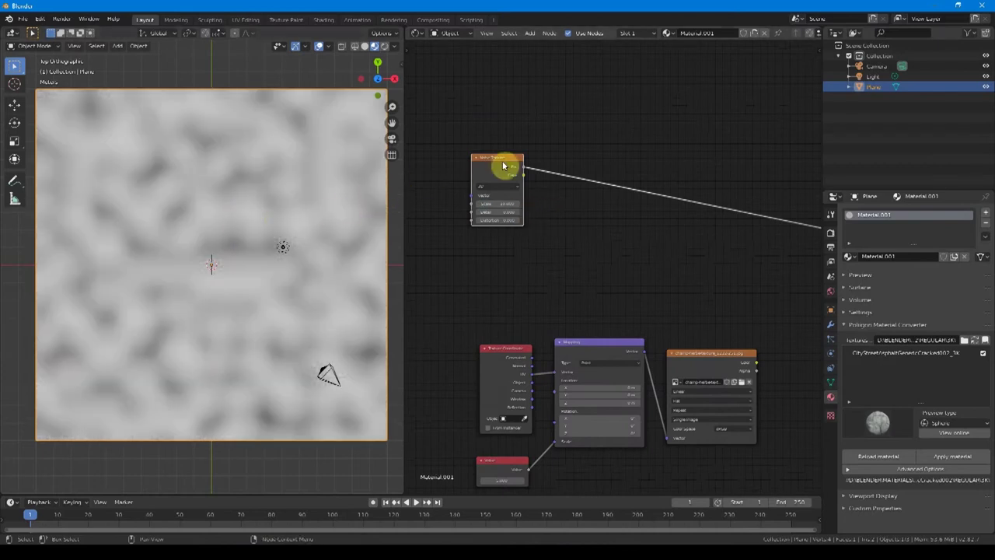
drag(489, 211, 497, 211)
click(501, 212)
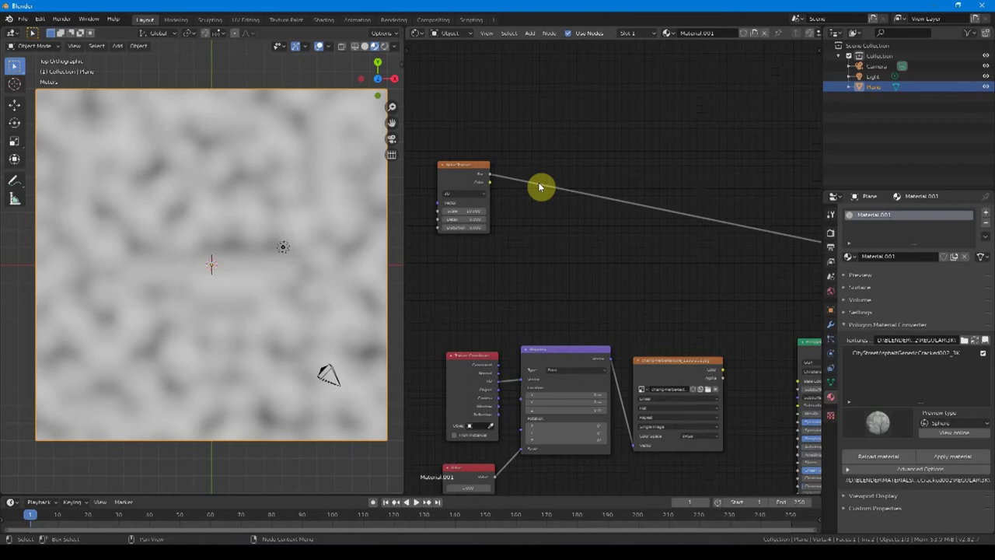
key(shift+a)
click(540, 187)
text(color)
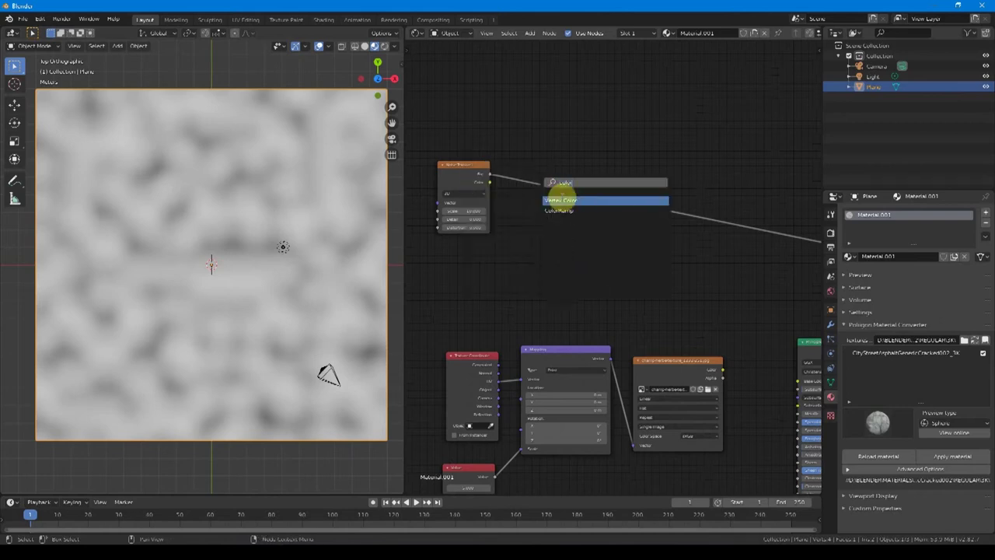
click(562, 200)
click(541, 162)
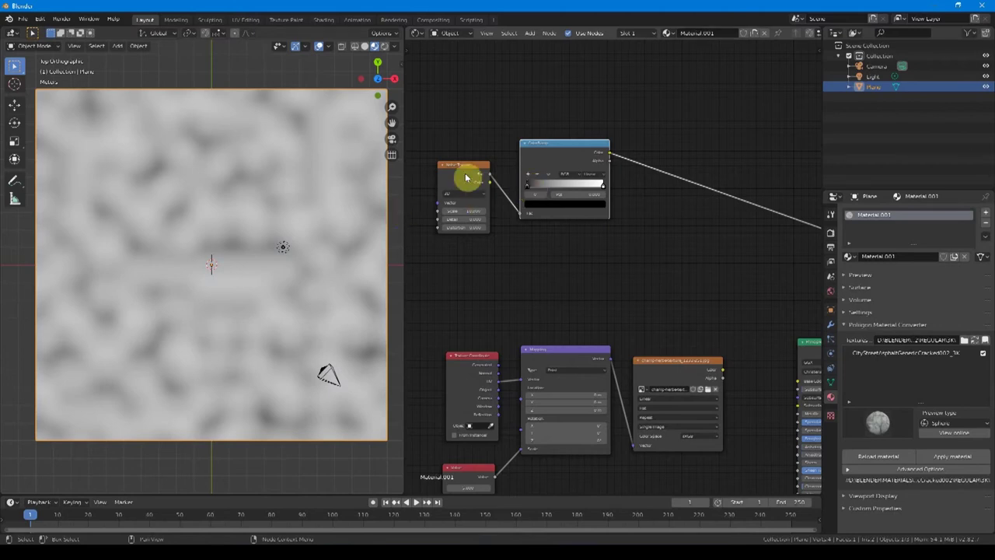
Move the ColorRamp's black stop to about the middle and bring the Noise Texture's Scale back to 5.
drag(529, 188, 560, 189)
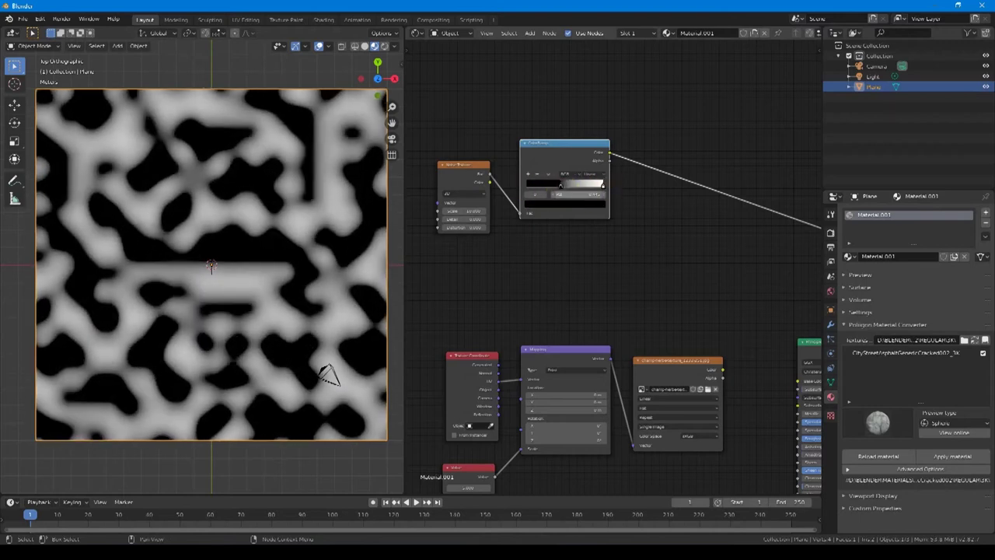
key(ctrl+z)
key(ctrl+z)
key(ctrl+z)
key(ctrl+z)
key(ctrl+z)
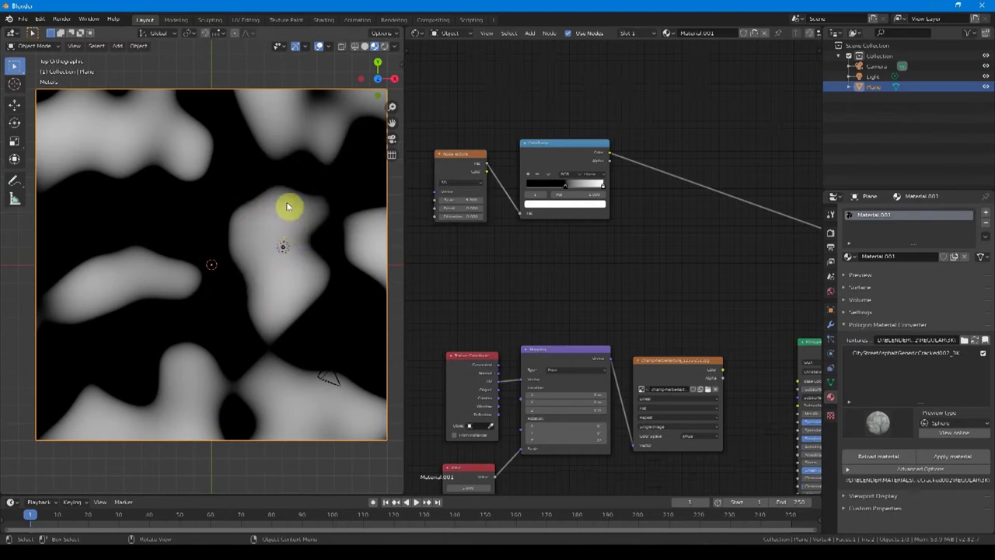
Insert a MixRGB node after the ColorRamp, with the ramp's Color output feeding Color1.
middle_drag(699, 231, 653, 244)
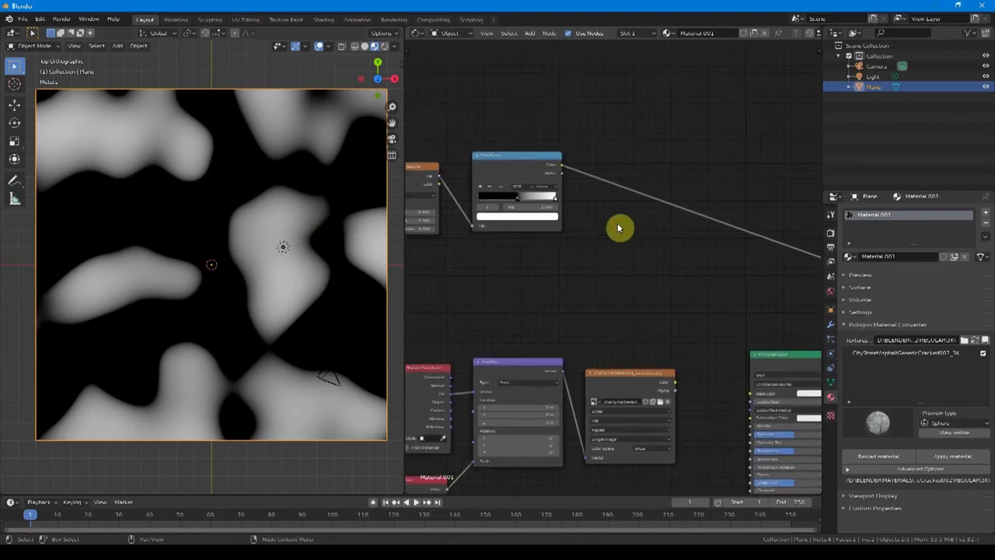
key(shift+a)
text(mix)
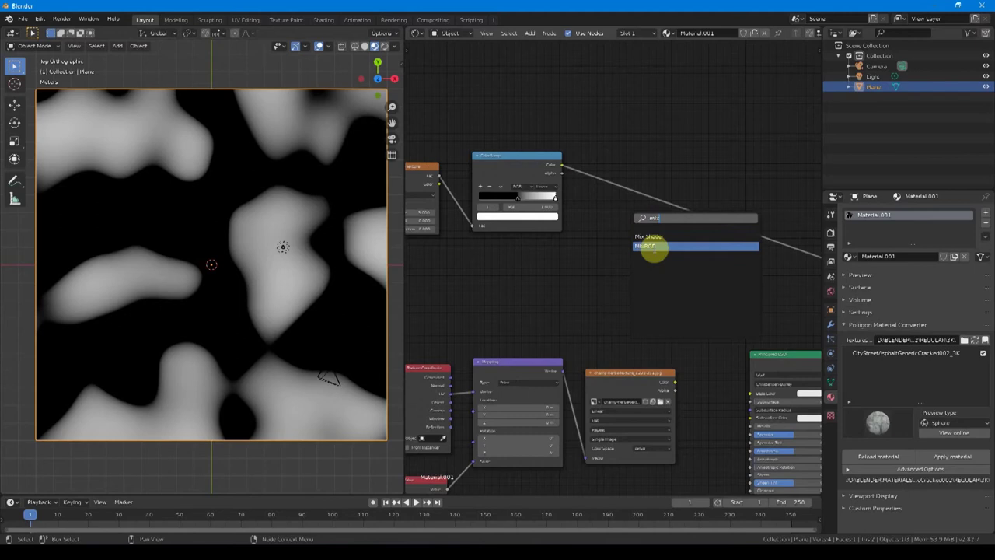
click(655, 246)
click(617, 181)
drag(643, 181, 660, 191)
click(508, 171)
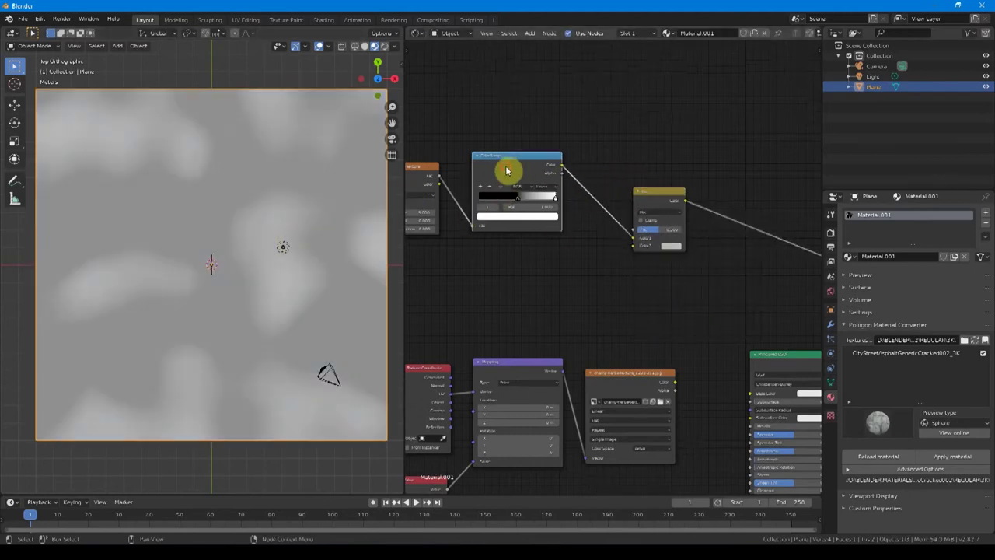
Add an RGB node, set its color to green and connect it to the MixRGB node's Color2 input.
click(573, 249)
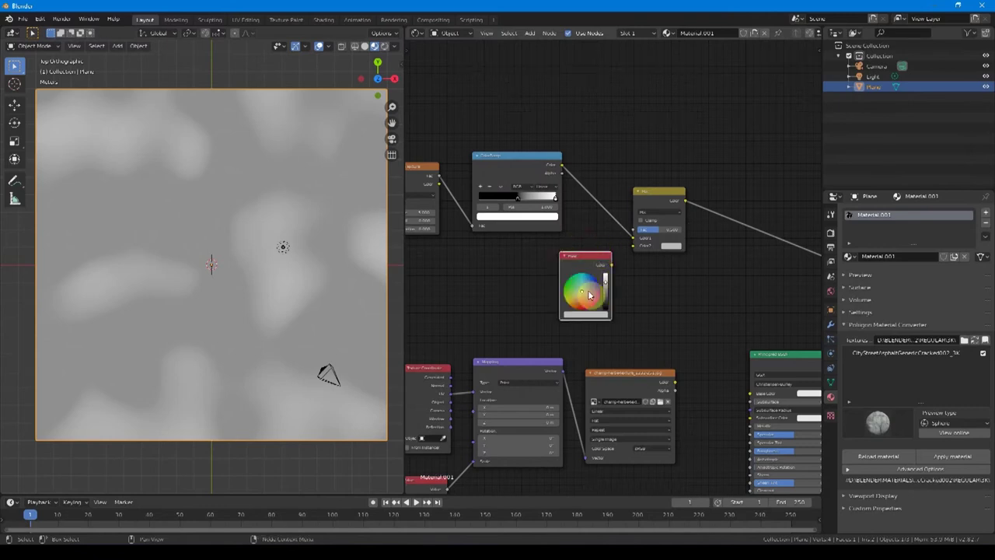
click(586, 314)
mouse_move(575, 289)
mouse_down()
mouse_move(607, 289)
mouse_move(634, 246)
mouse_up()
middle_drag(552, 263, 569, 259)
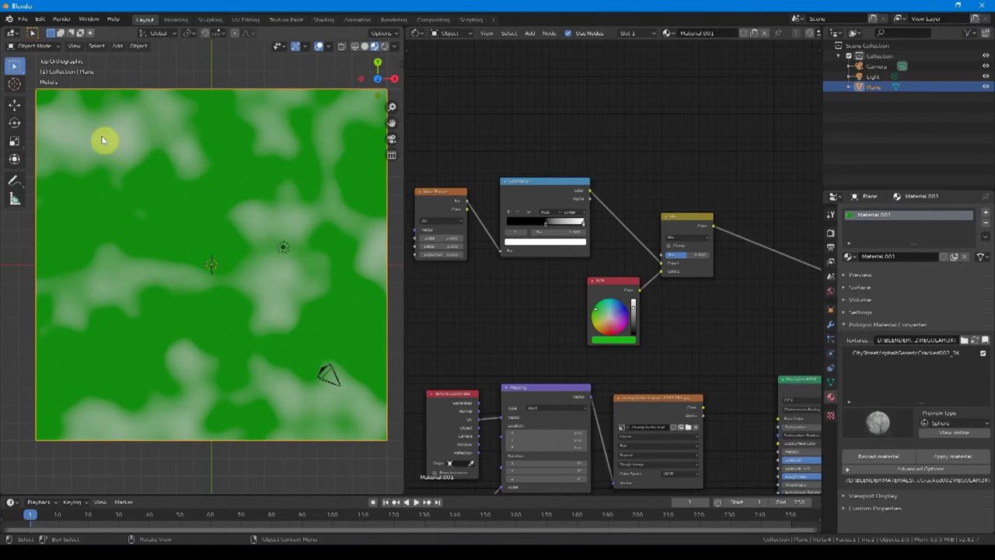
Switch the ColorRamp to Constant interpolation with the black stop at 0 and the white stop at 0.5.
scroll(553, 214, up, 3)
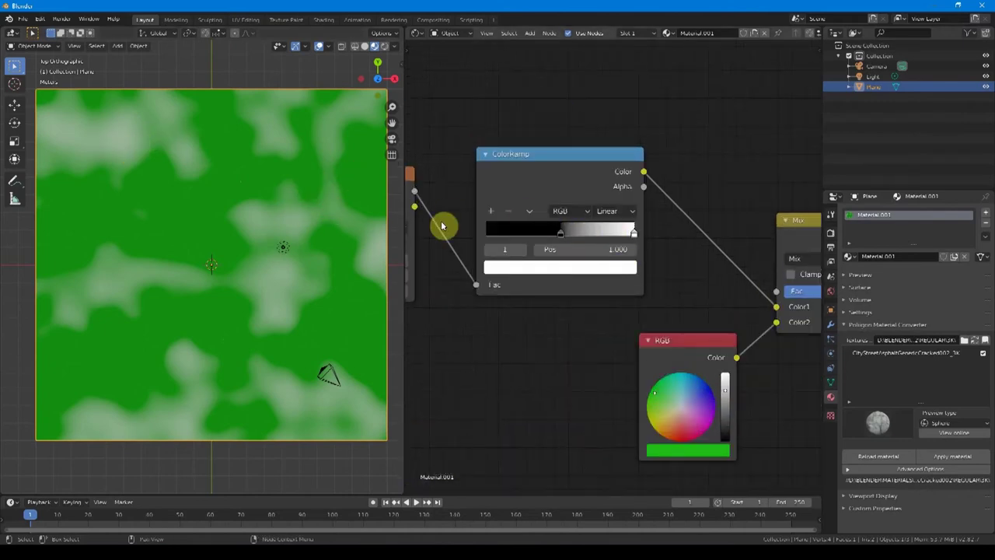
drag(634, 235, 564, 236)
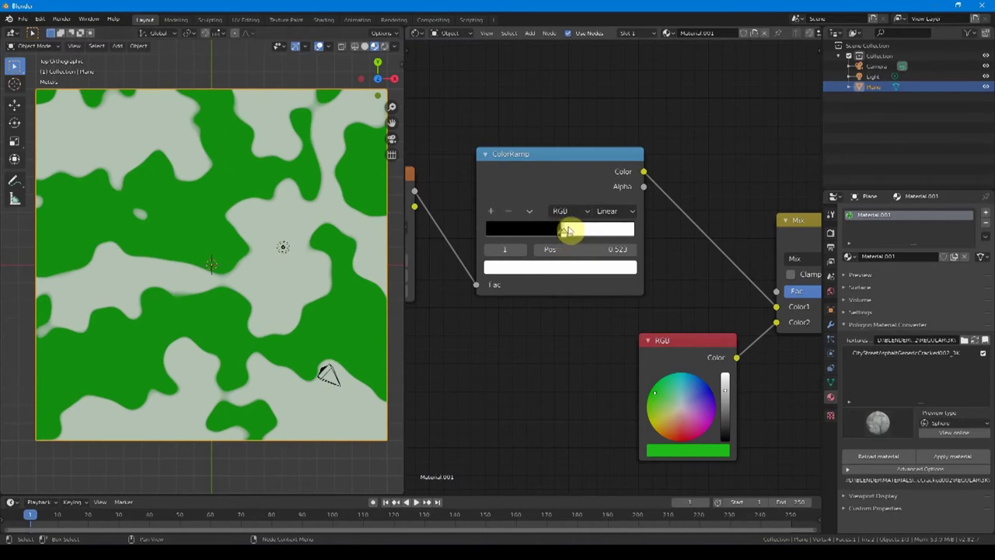
click(622, 212)
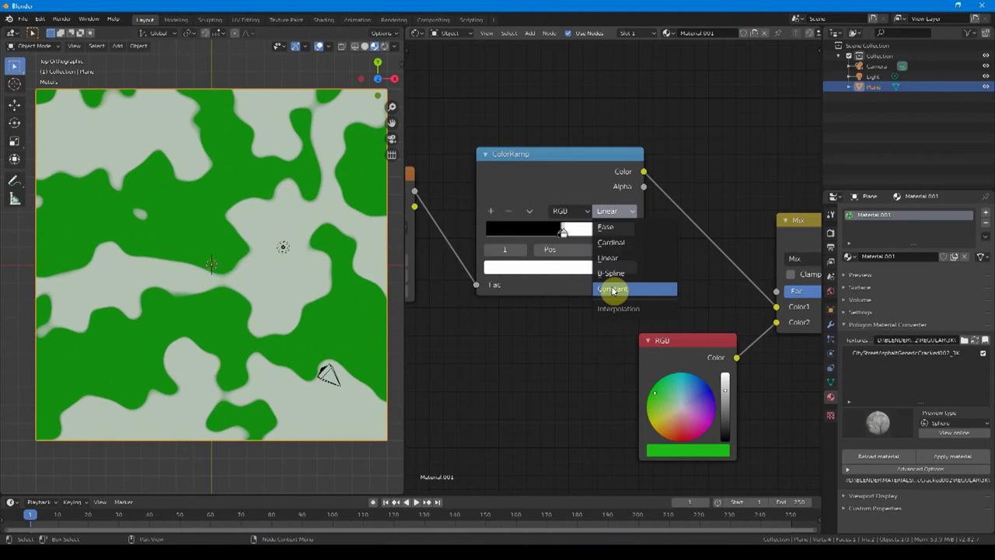
click(613, 290)
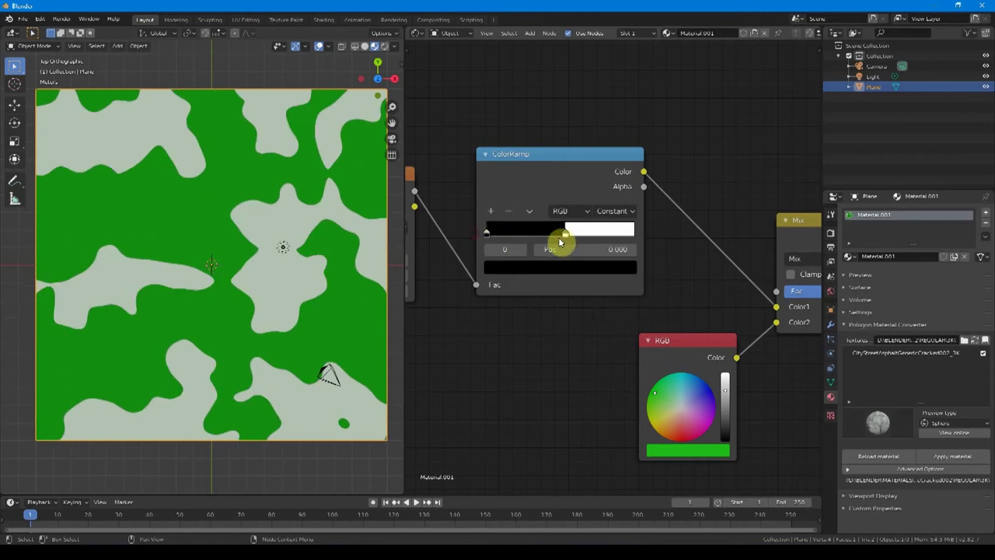
click(565, 236)
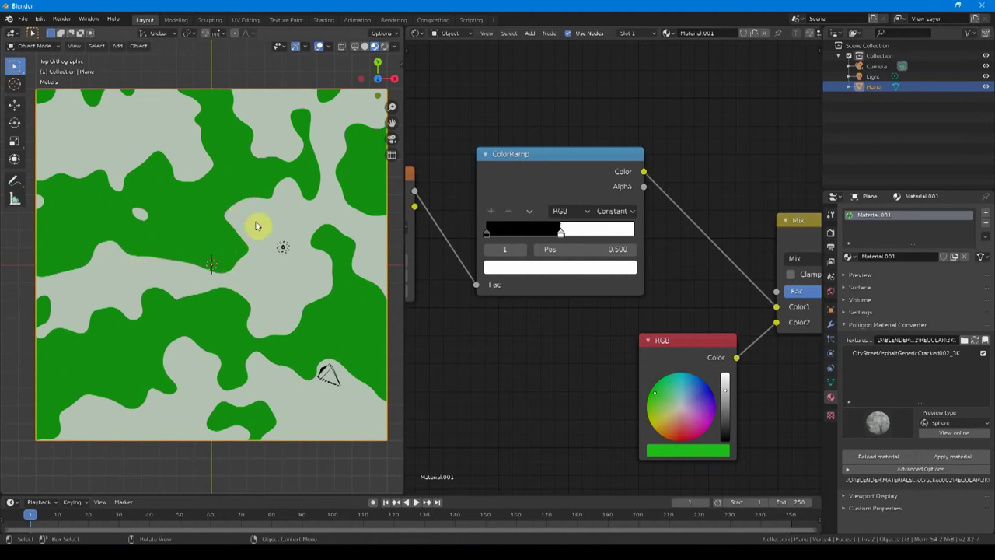
scroll(680, 329, down, 5)
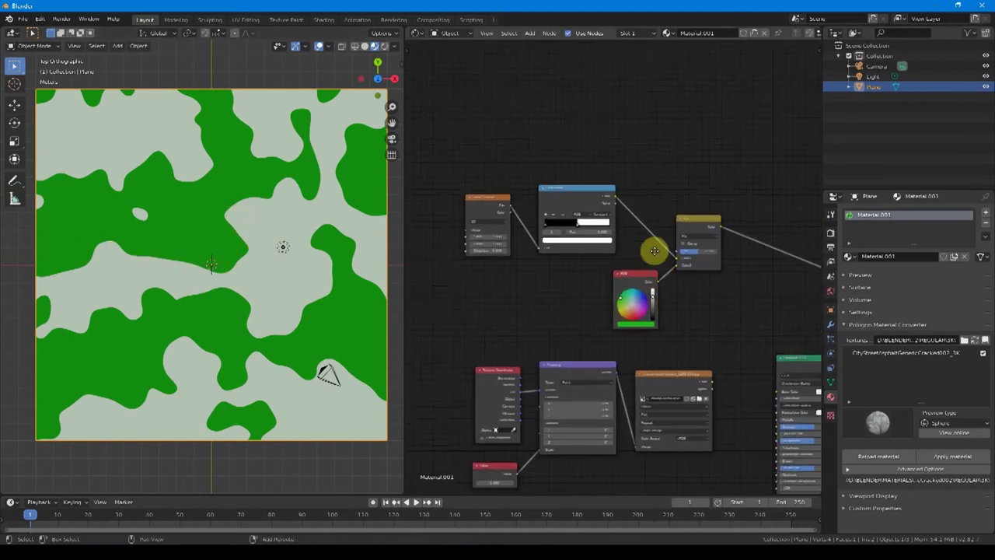
middle_drag(655, 251, 643, 218)
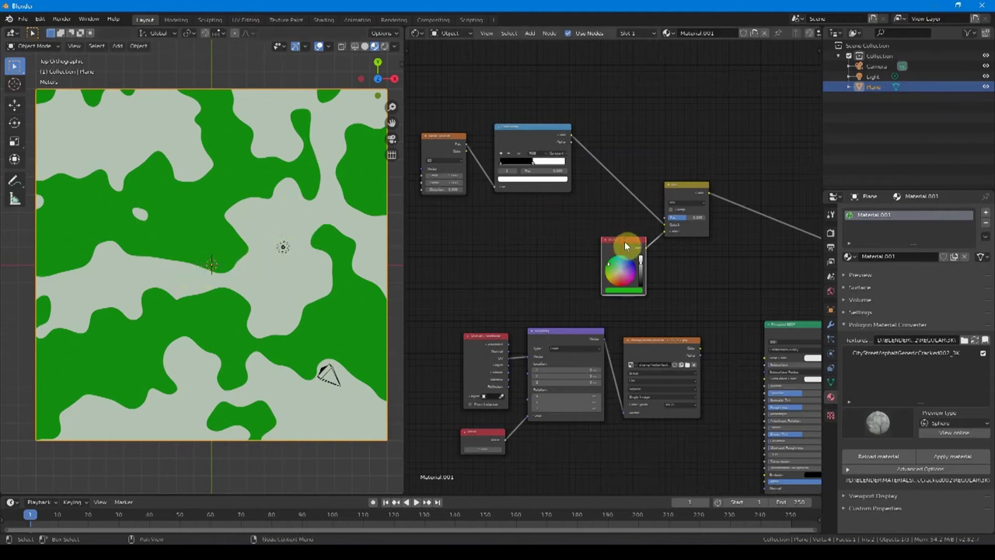
Duplicate the green RGB node beside the original and set the copy's color to blue.
key(shift+d)
click(551, 239)
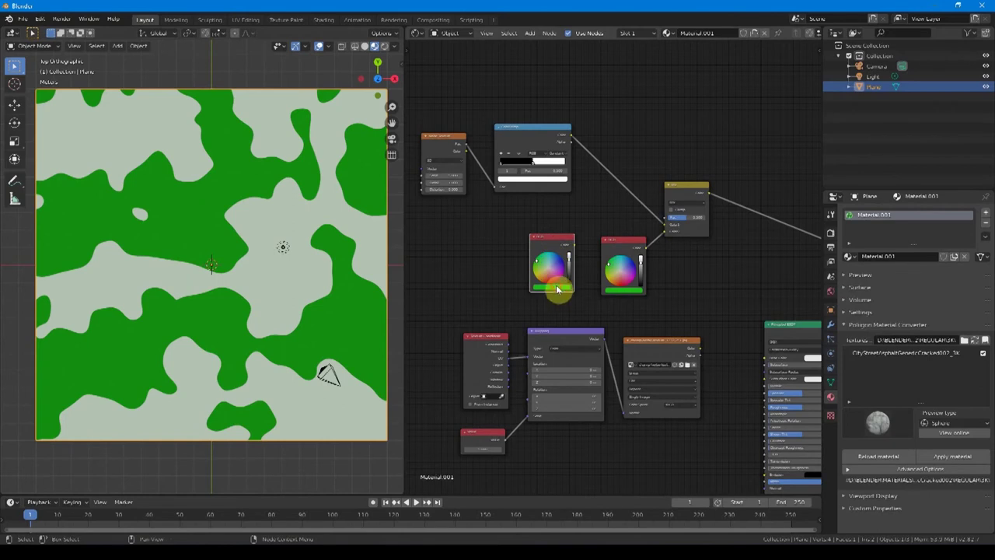
click(557, 290)
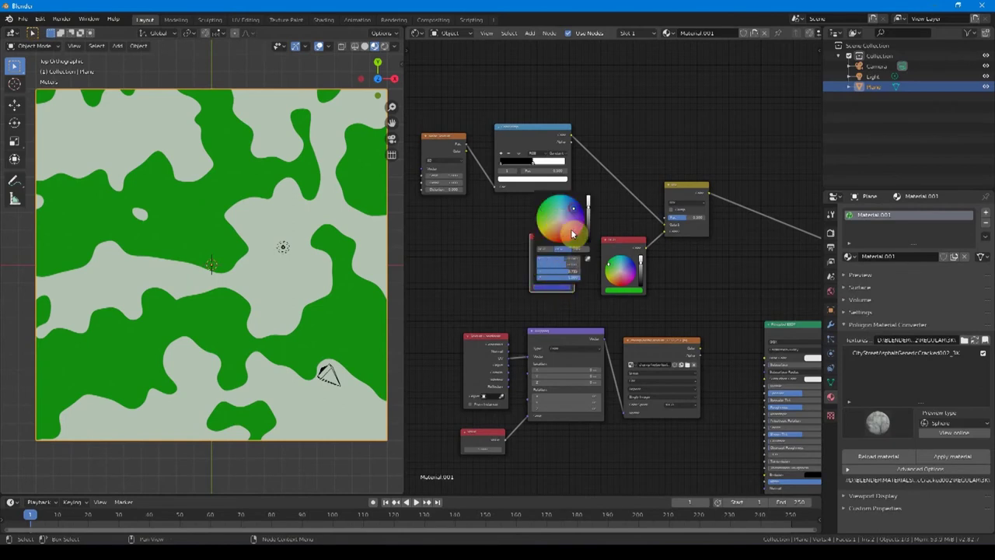
drag(532, 239, 548, 240)
Duplicate the MixRGB node, feed the copy with the ColorRamp's Color output and the blue RGB node, and preview it.
drag(678, 186, 677, 129)
drag(624, 239, 627, 164)
click(678, 127)
key(shift+d)
drag(572, 164, 665, 267)
click(685, 250)
drag(572, 135, 626, 261)
ctrl+shift+click(686, 237)
middle_drag(583, 162, 571, 148)
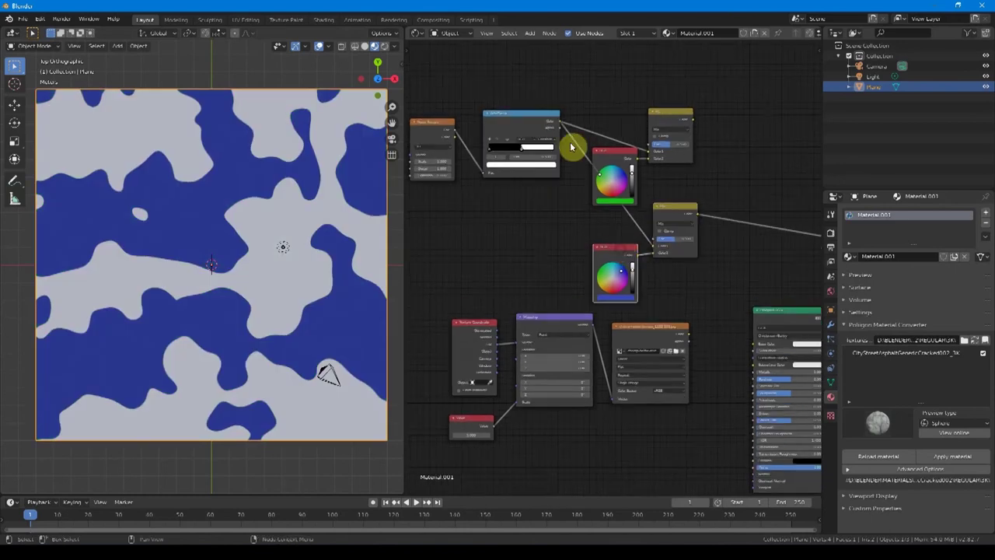
Try flipping the ColorRamp's gradient, and undo the flip.
click(511, 138)
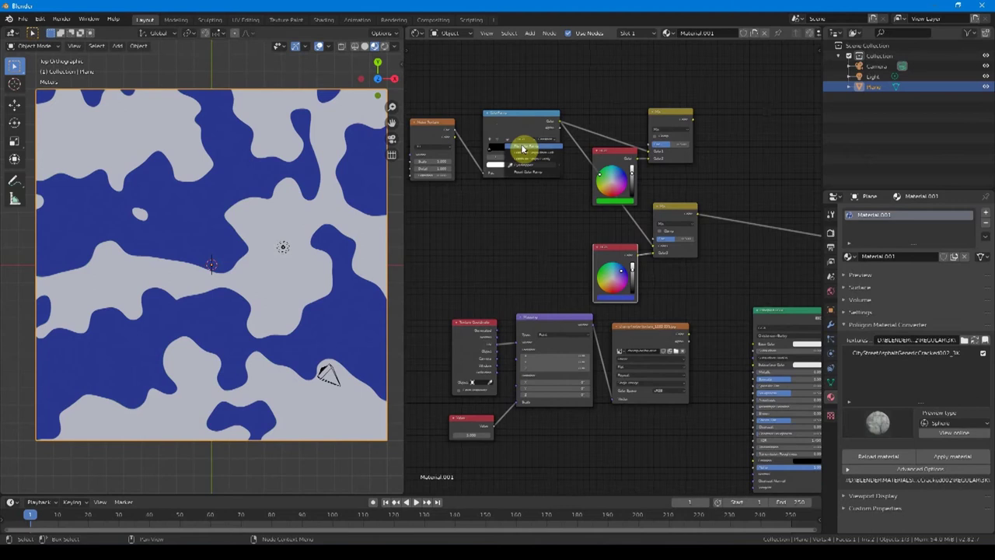
click(522, 148)
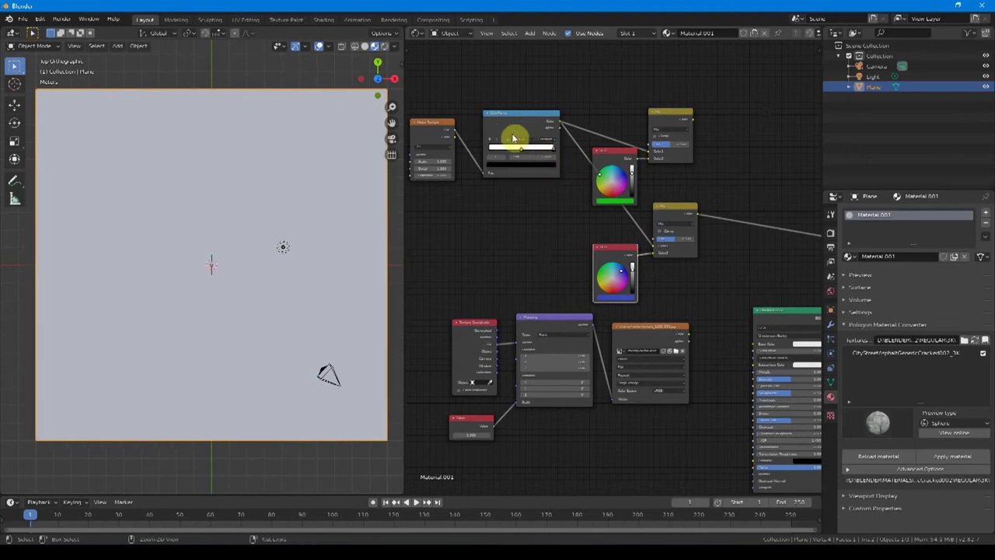
key(ctrl+z)
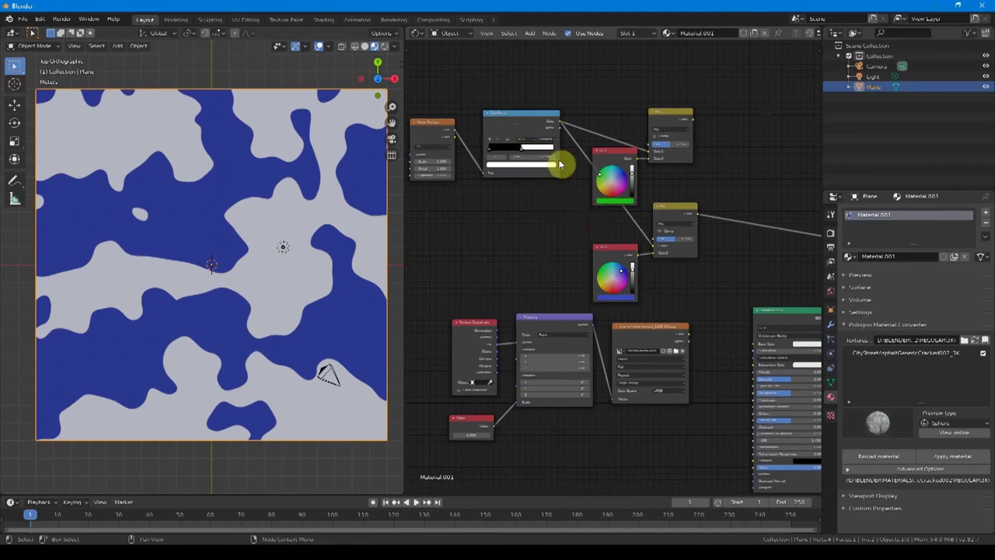
Add an Invert node between the ColorRamp's Color output and the blue MixRGB node's Color1, using the Invert node's Color input.
key(shift+a)
click(588, 223)
text(inv)
key(Return)
click(587, 218)
drag(559, 123, 575, 224)
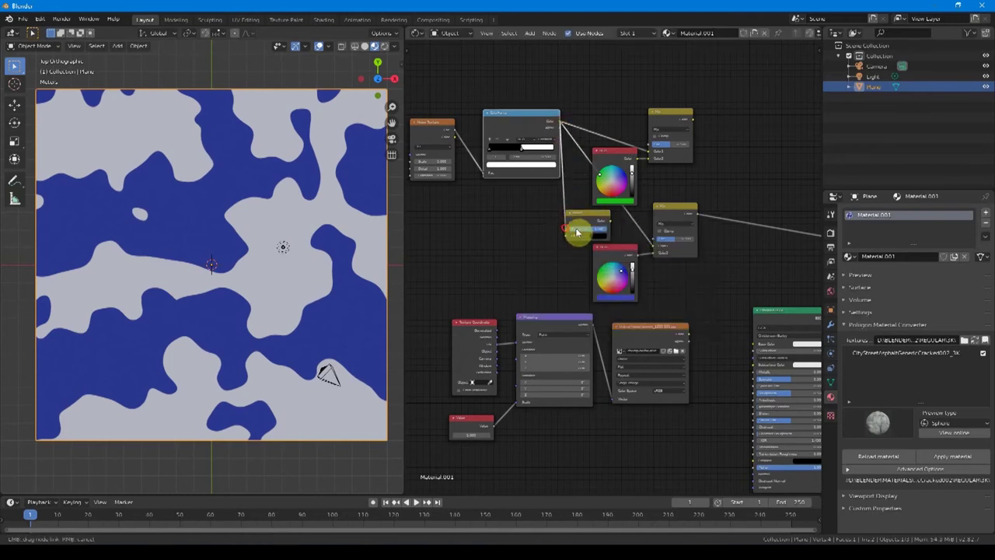
middle_drag(611, 219, 561, 223)
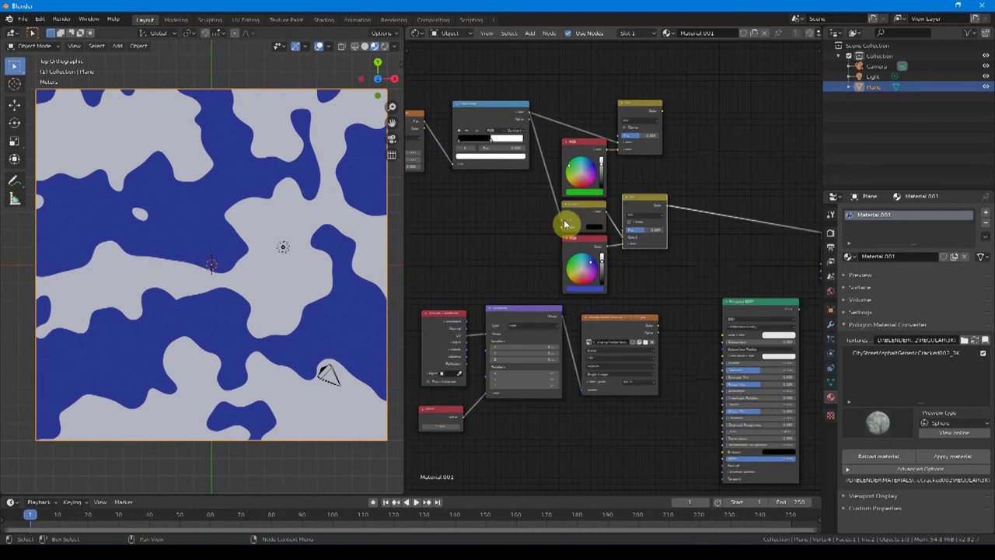
drag(561, 220, 562, 228)
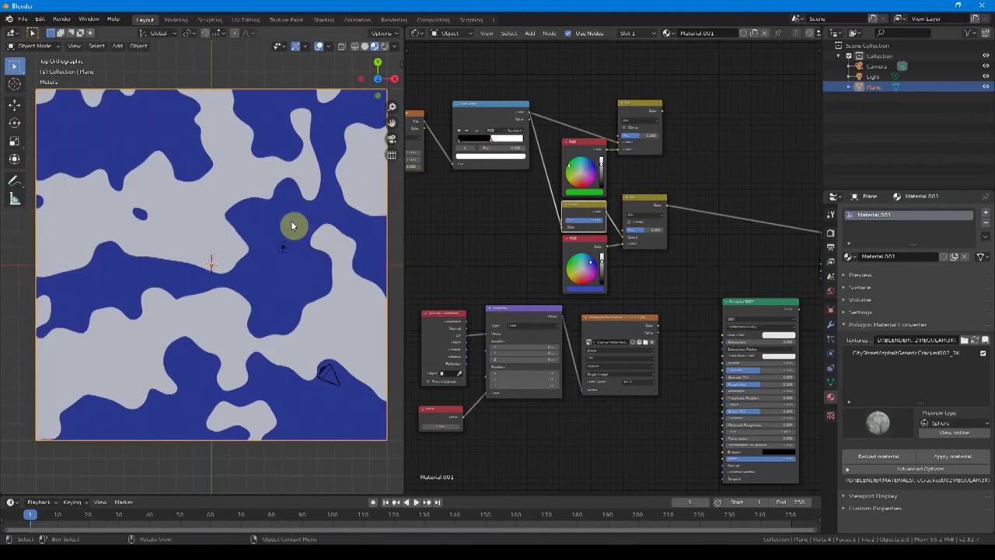
Preview the green MixRGB node and combine the green and blue MixRGB nodes in a new Mix node.
ctrl+shift+click(640, 112)
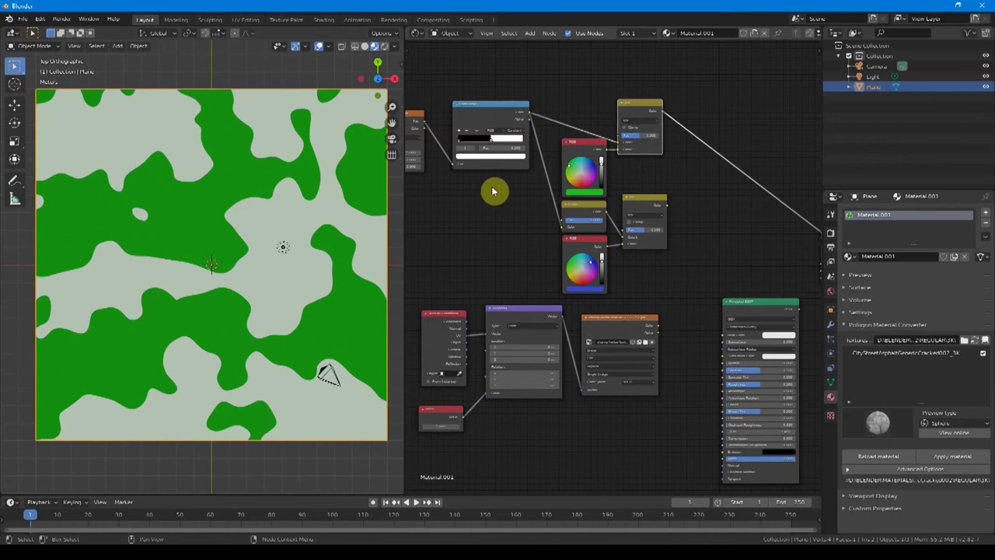
middle_drag(612, 205, 517, 218)
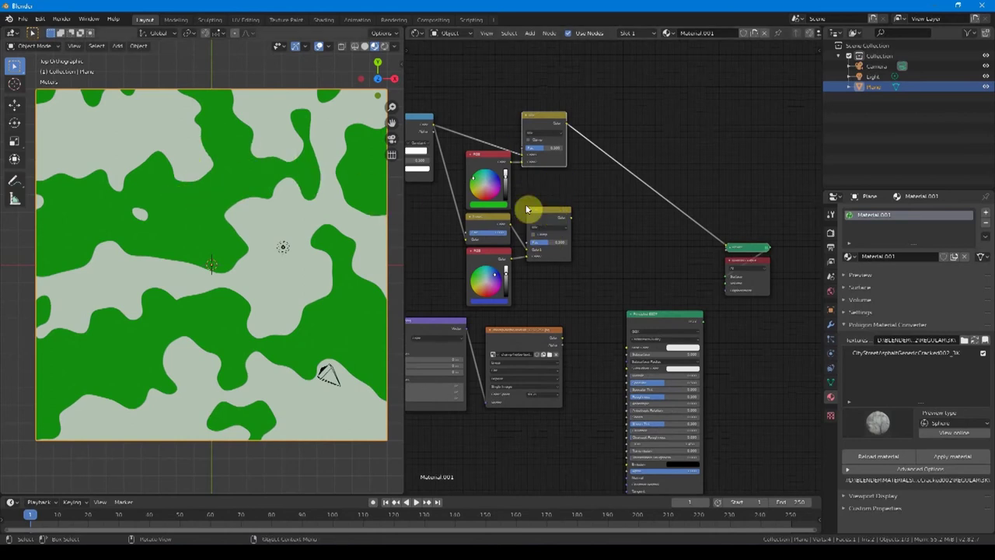
ctrl+shift+right_drag(556, 161, 553, 218)
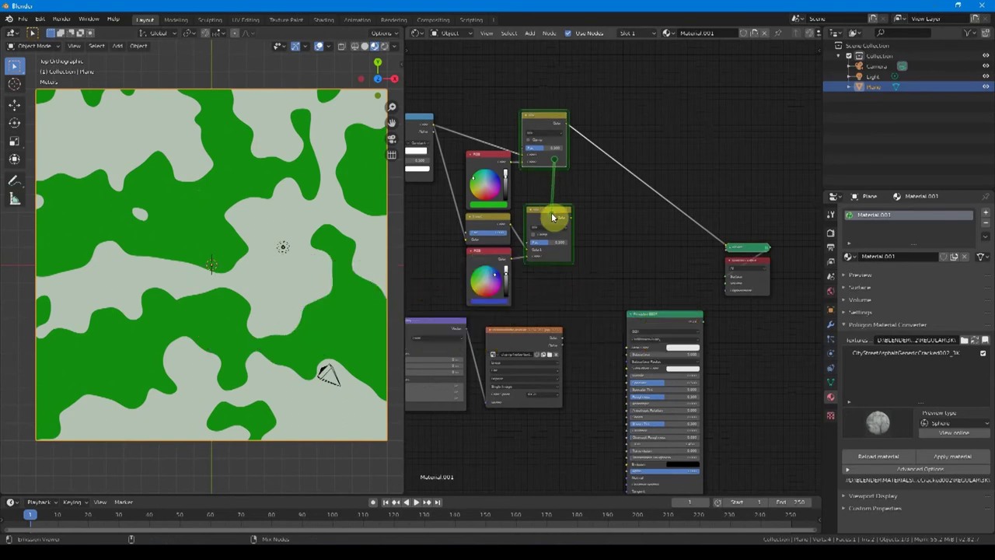
ctrl+shift+right_drag(552, 218, 552, 217)
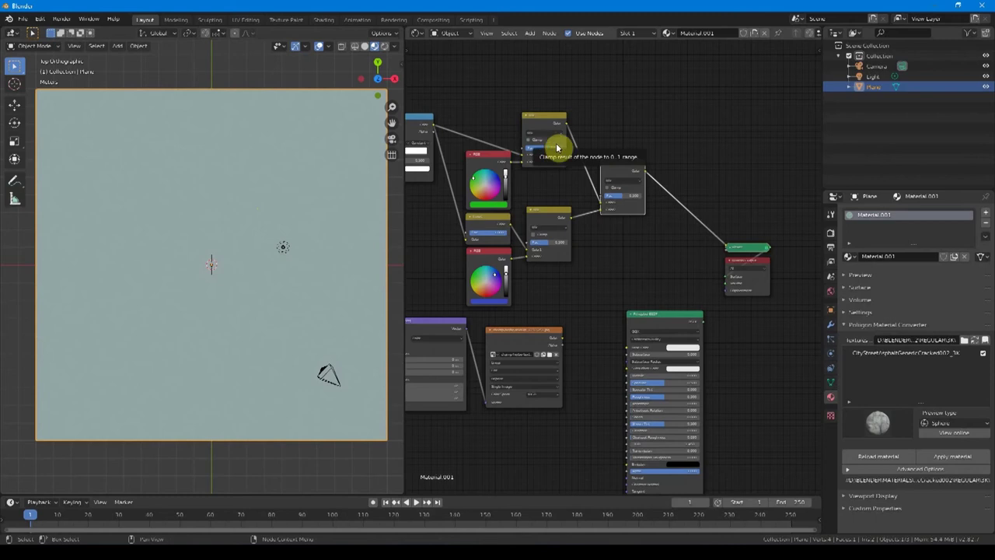
Connect the ColorRamp's Color output to the Fac input of the final Mix node.
ctrl+scroll(544, 155, left, 5)
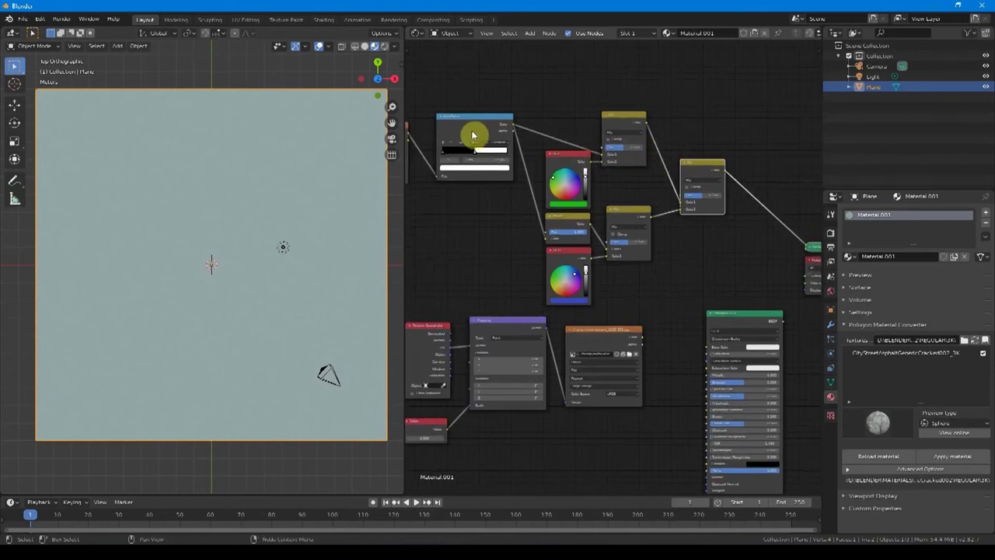
ctrl+scroll(498, 129, right, 1)
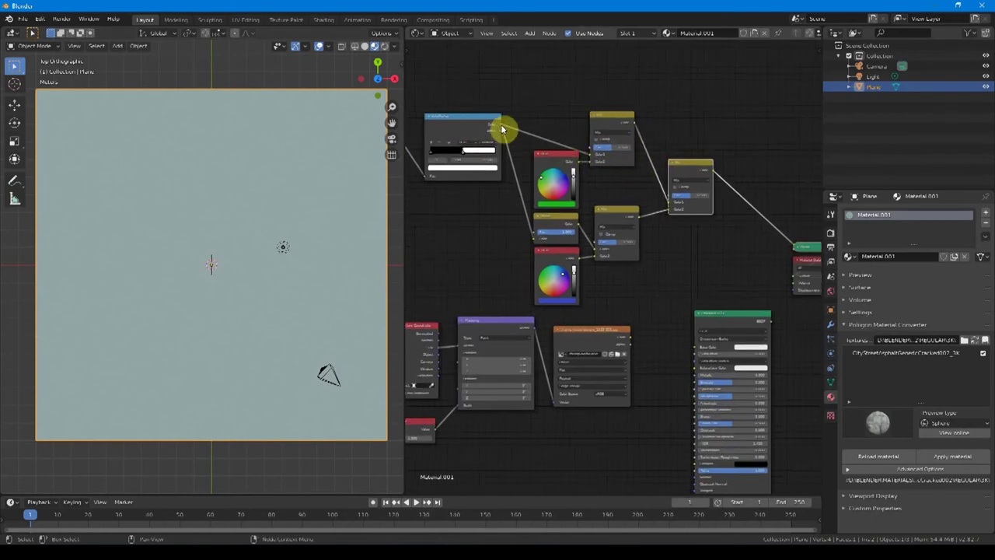
drag(502, 124, 672, 201)
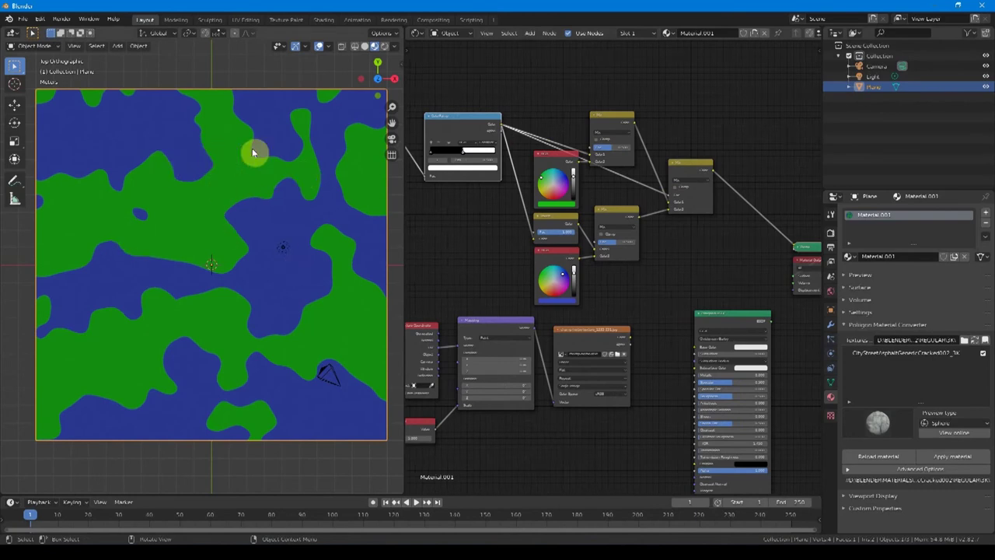
Adjust the Noise Texture's Scale, Detail and Distortion to get a finer, swirling mask pattern.
middle_drag(408, 211, 615, 211)
scroll(582, 145, up, 3)
mouse_move(578, 137)
mouse_down()
mouse_move(619, 138)
mouse_move(556, 138)
mouse_move(619, 138)
mouse_move(561, 155)
mouse_move(587, 155)
mouse_move(572, 155)
mouse_up()
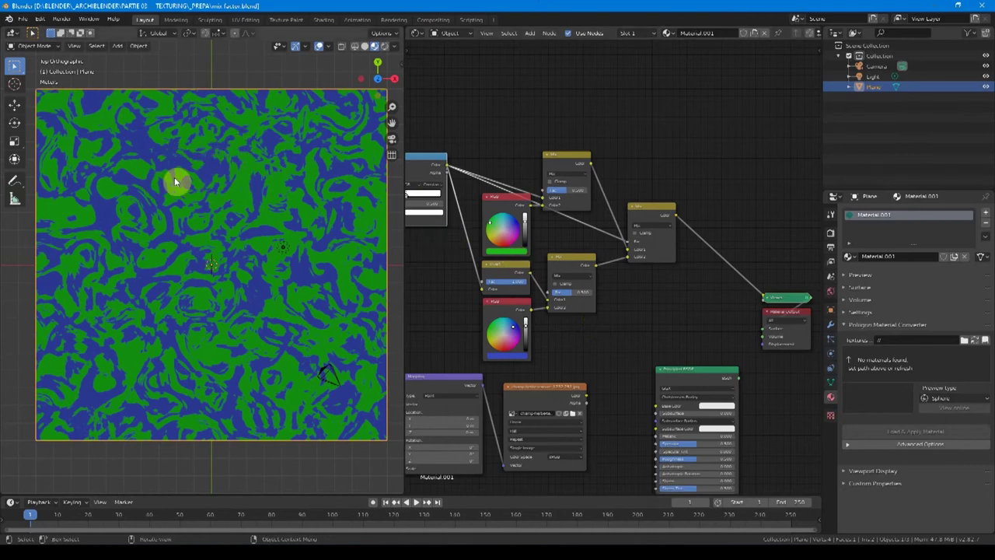
Preview the grass image texture on the plane.
ctrl+shift+click(546, 395)
scroll(534, 276, down, 2)
middle_drag(534, 276, 707, 277)
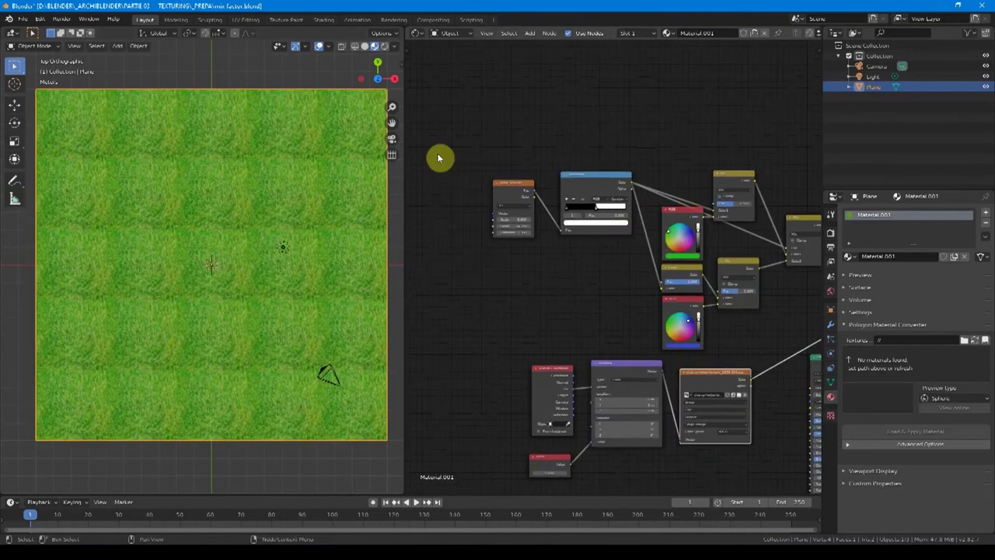
Move the Noise Texture and ColorRamp nodes together farther away from the color mixing nodes.
mouse_move(538, 236)
shift+middle_down()
mouse_move(547, 227)
mouse_move(538, 221)
shift+middle_up()
scroll(549, 161, up, 3)
shift+middle_drag(549, 161, 532, 176)
drag(565, 96, 460, 220)
middle_drag(549, 243, 664, 247)
drag(669, 151, 571, 152)
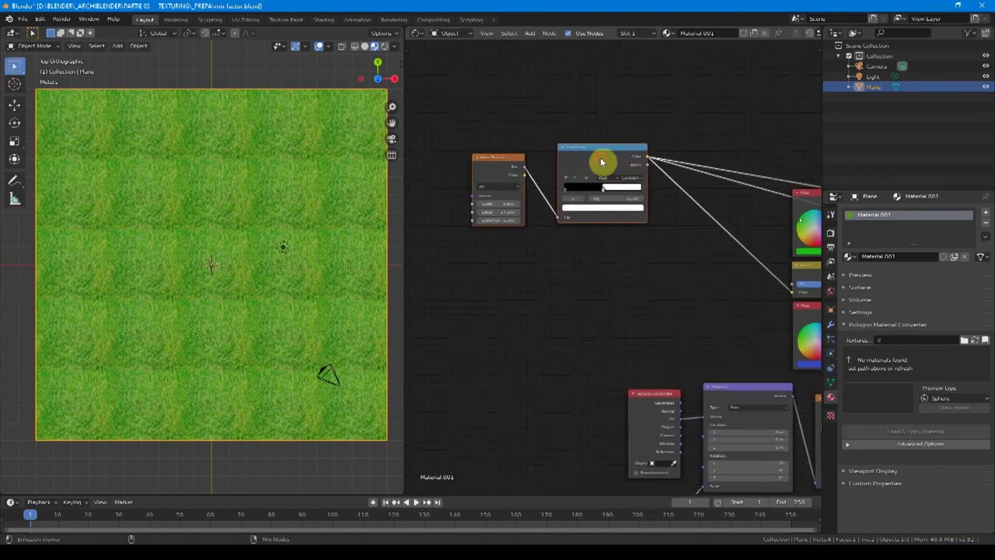
Switch the ColorRamp to Linear interpolation, with the black stop at about 0.2 and the white stop at 0.805.
click(632, 179)
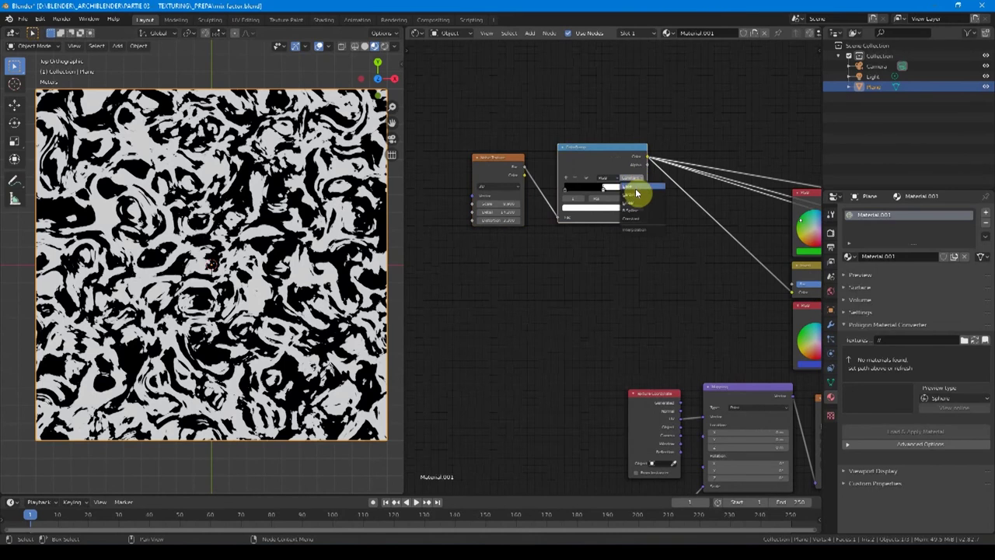
click(636, 205)
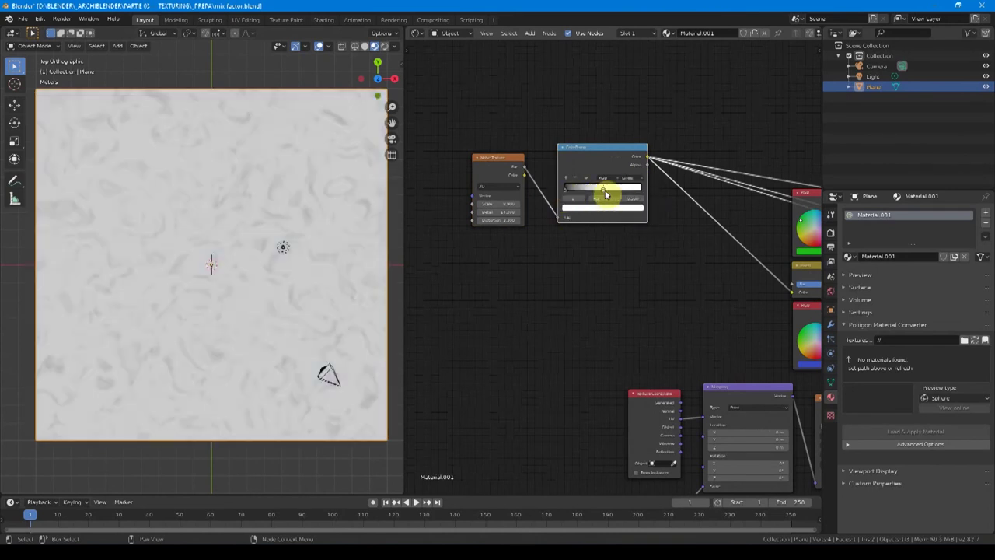
scroll(471, 218, up, 1)
Set the Noise Texture's Scale to 10 and its Detail and Distortion to 0.
click(490, 194)
key(Return)
click(484, 202)
text(0)
key(Return)
click(494, 211)
text(0)
key(Return)
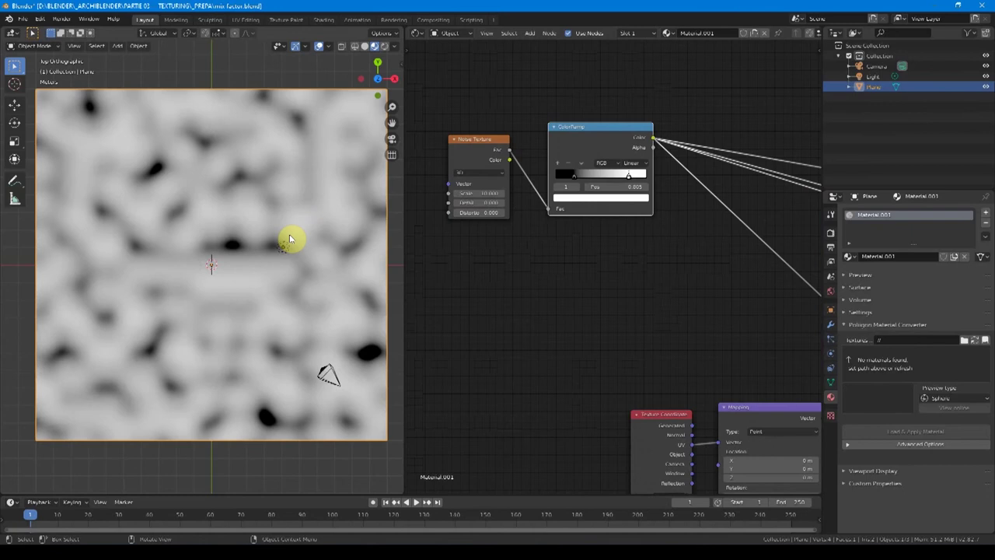
Duplicate the Noise Texture below the original, preview the copy and set its Scale to 50.
click(471, 152)
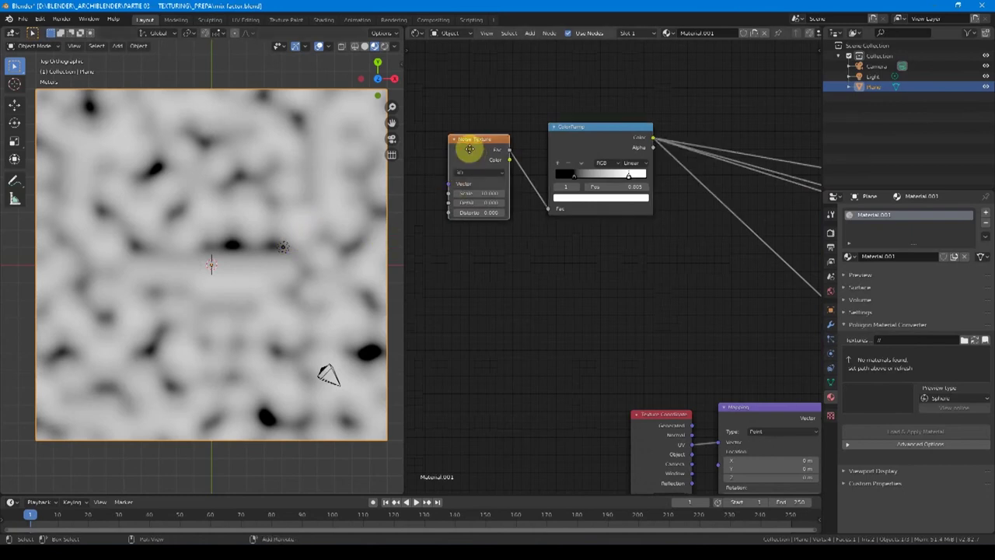
key(shift+d)
click(493, 222)
middle_drag(531, 255, 581, 244)
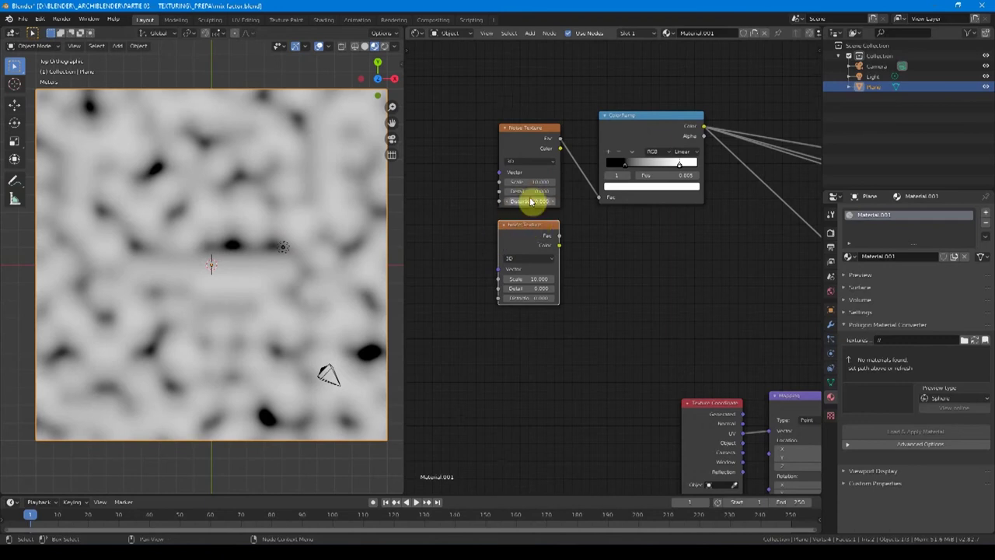
ctrl+shift+click(551, 274)
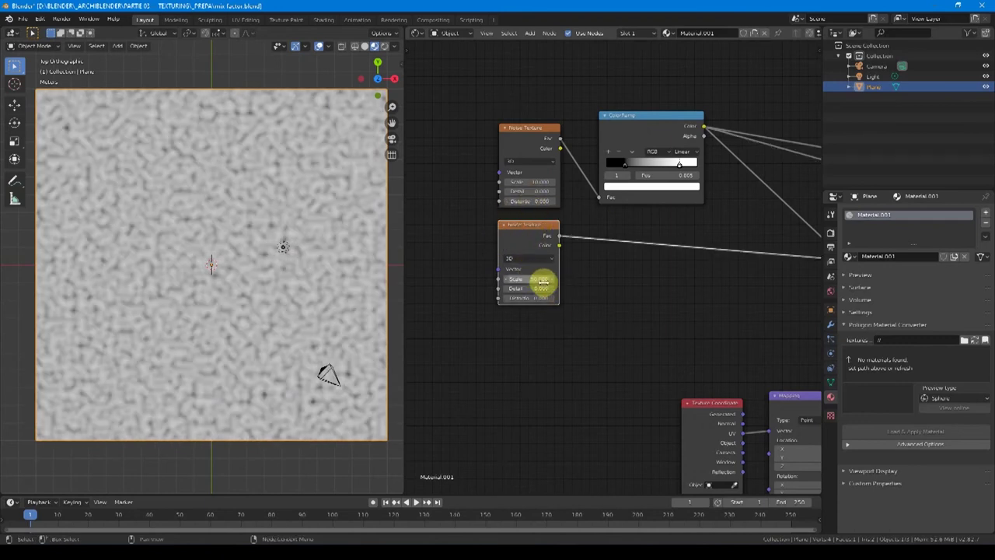
Preview the original Noise Texture, set its Scale to 5, and preview the duplicate again for comparison.
ctrl+shift+click(533, 147)
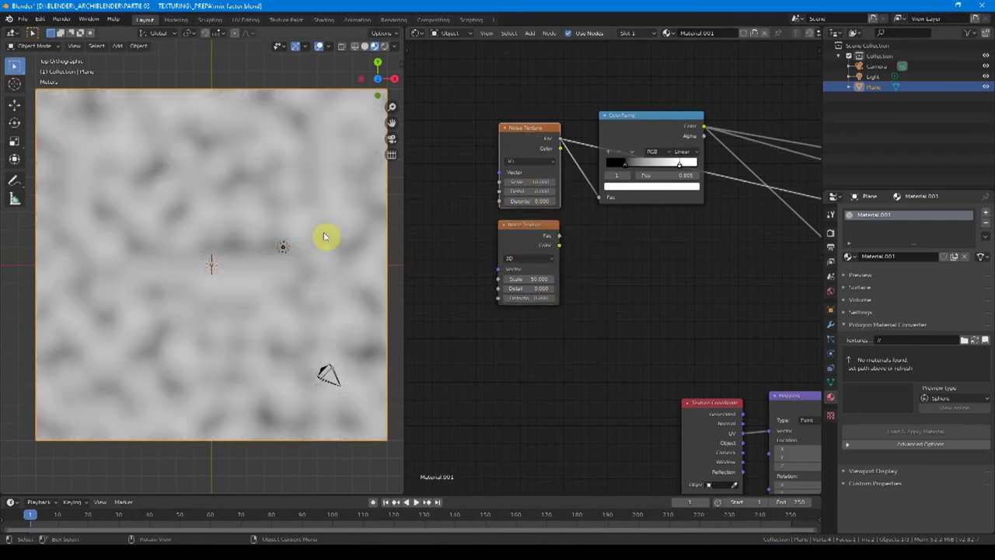
double_click(545, 181)
text(5)
key(Return)
ctrl+shift+click(532, 236)
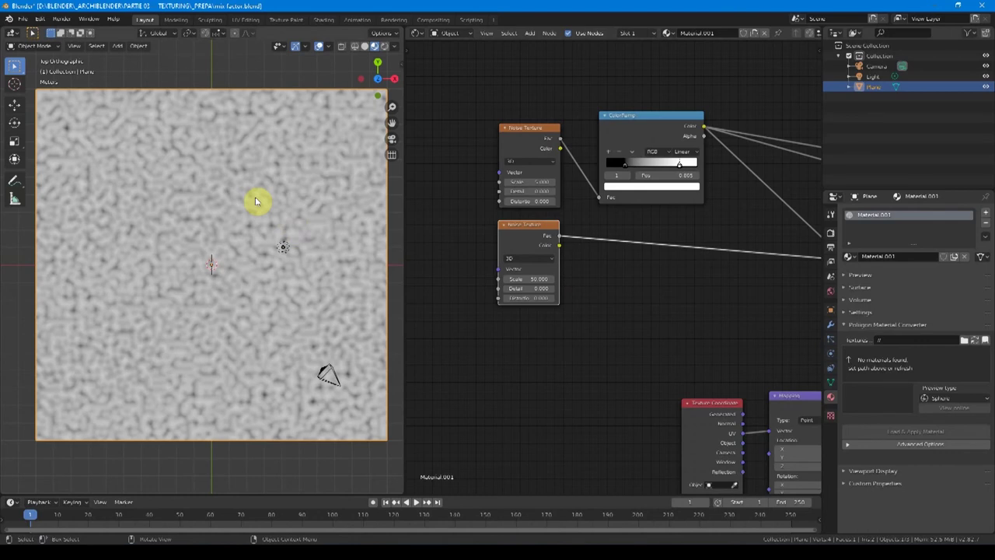
Combine both Noise Textures in a new Mix node feeding the ColorRamp, and preview the ColorRamp's result.
middle_drag(557, 223, 587, 222)
drag(578, 108, 495, 315)
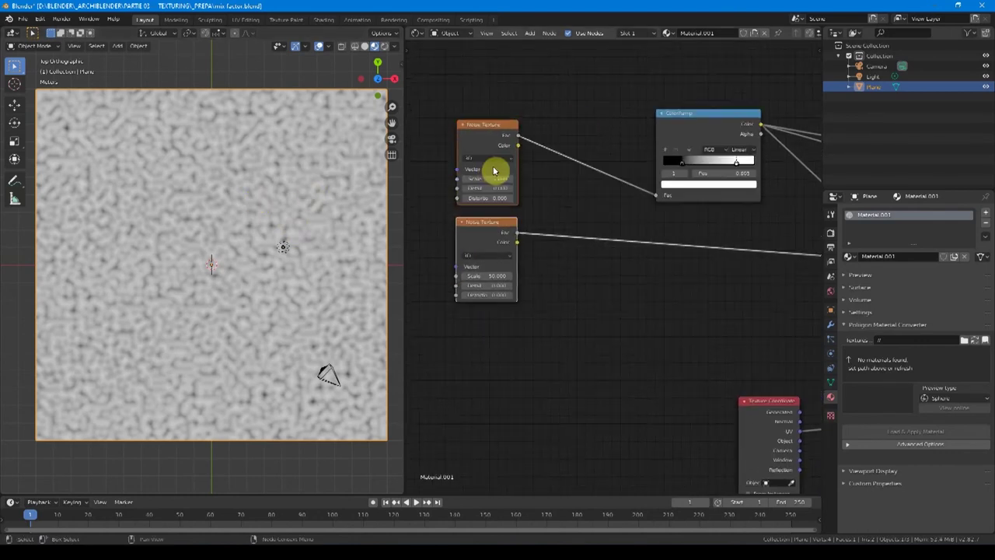
ctrl+shift+right_drag(496, 193, 489, 223)
drag(546, 201, 575, 199)
drag(575, 200, 573, 154)
ctrl+shift+click(674, 131)
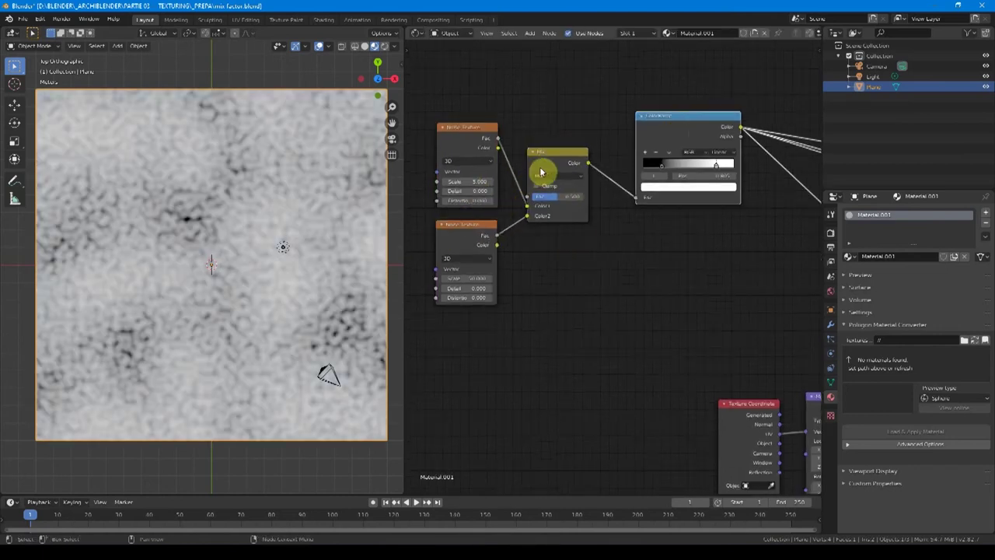
Set the blend mode of the Mix node joining the two Noise Textures to Overlay.
click(544, 177)
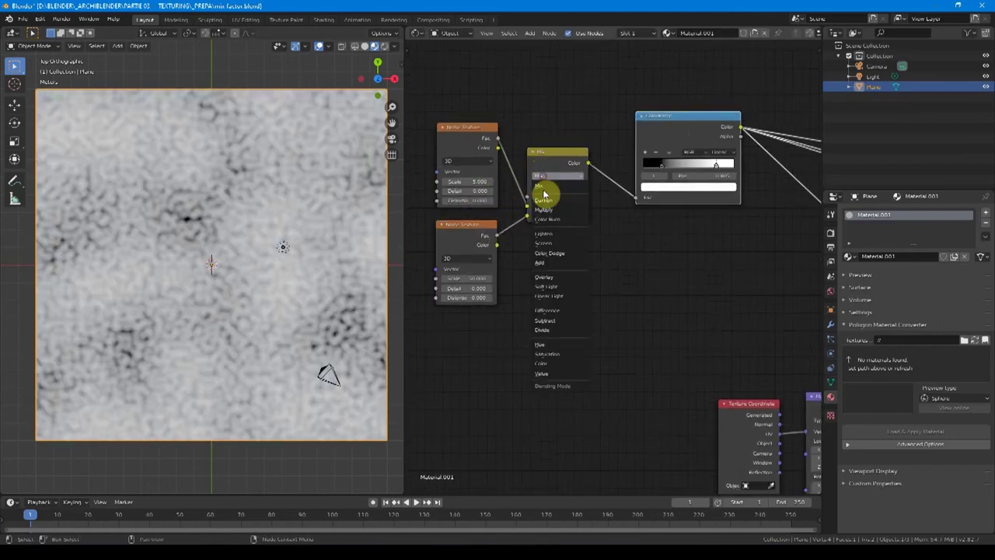
click(551, 278)
middle_drag(451, 240, 487, 246)
Set the first Noise Texture's Scale to 7 in 3D and the second Noise Texture's Scale to 100.
double_click(514, 192)
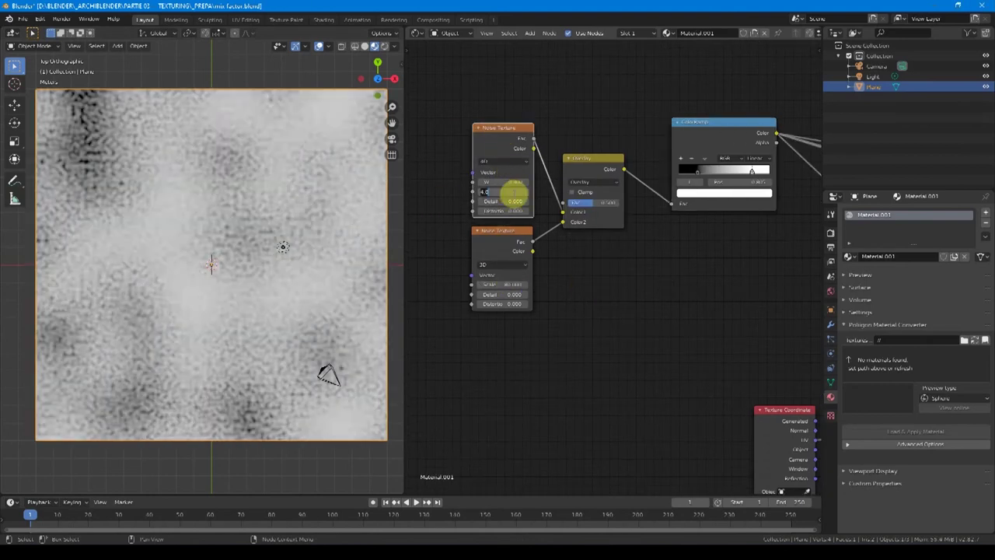
key(Return)
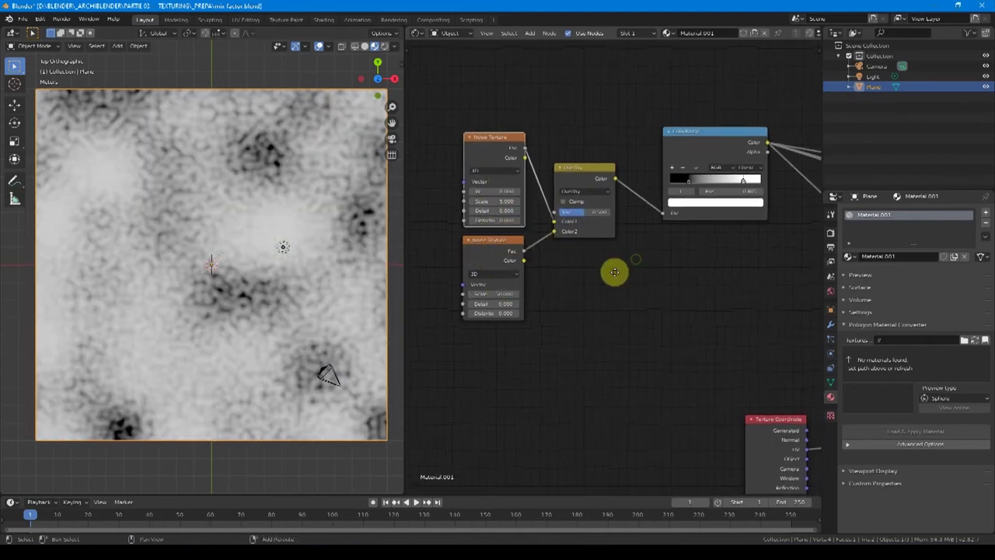
middle_drag(614, 273, 591, 283)
middle_drag(657, 242, 631, 246)
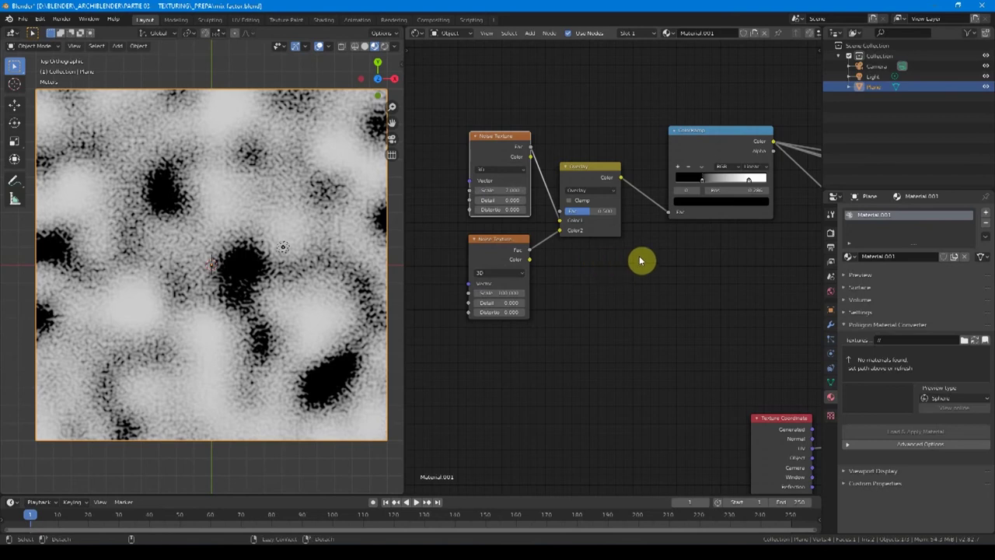
Fine-tune the ColorRamp's stops, with black at about 0.27 and white at about 0.75.
middle_drag(641, 261, 522, 274)
middle_drag(600, 164, 621, 165)
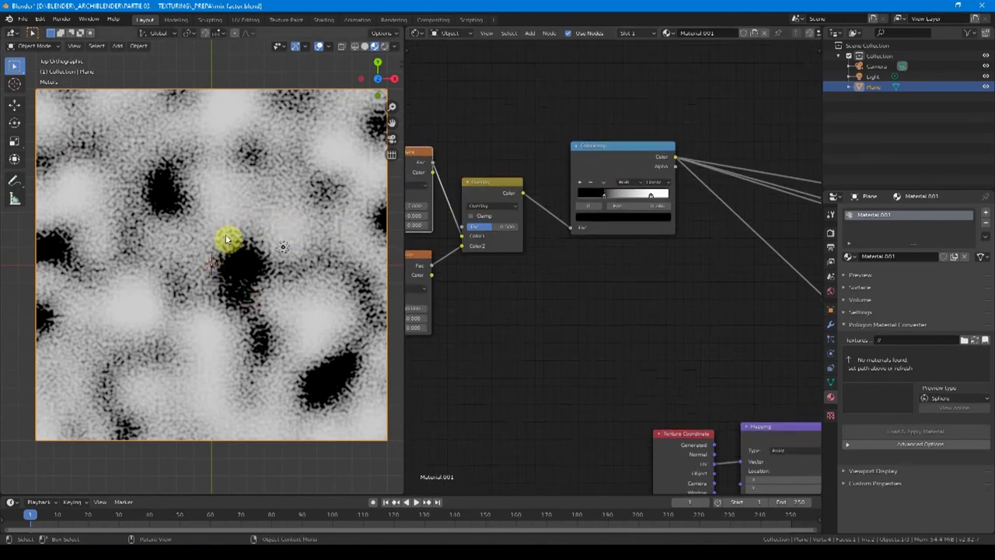
drag(650, 194, 604, 202)
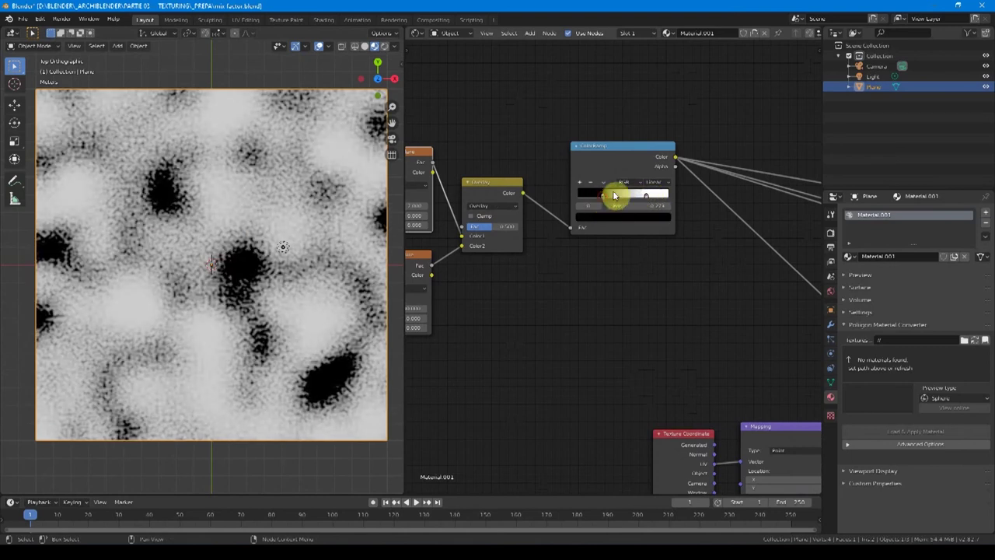
click(633, 163)
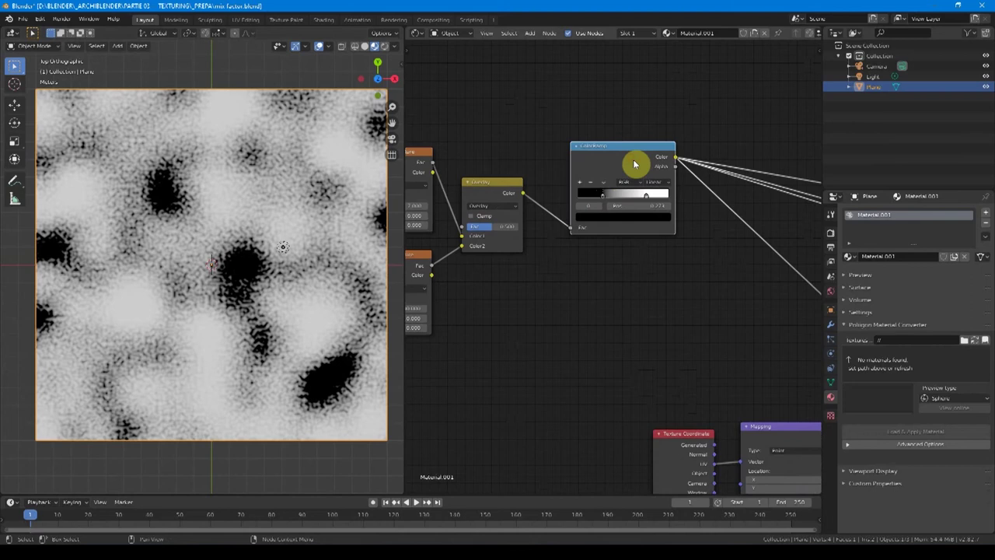
key(shift+d)
click(633, 264)
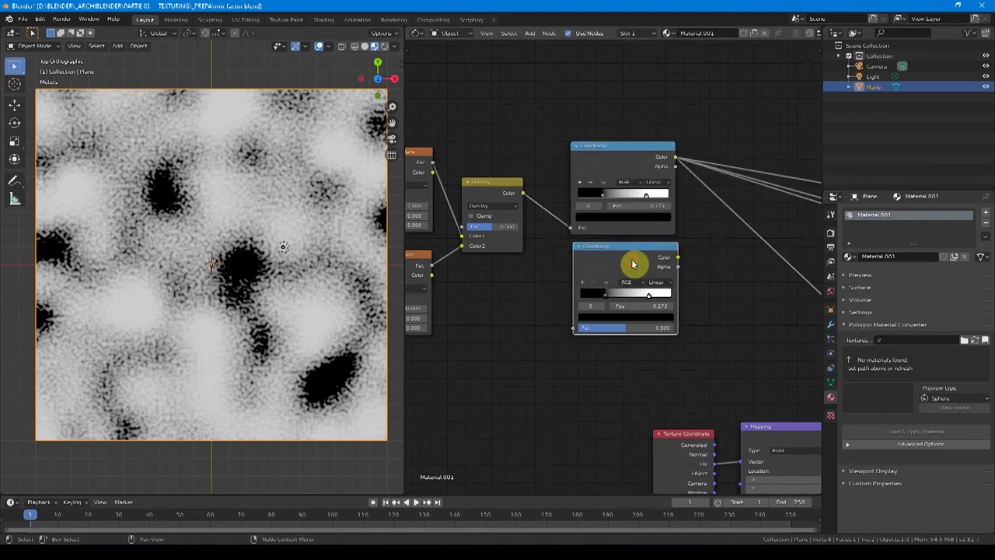
key(x)
Add a new default ColorRamp node directly below the existing black-and-white ColorRamp.
key(shift+a)
click(624, 262)
click(614, 269)
scroll(613, 269, up, 4)
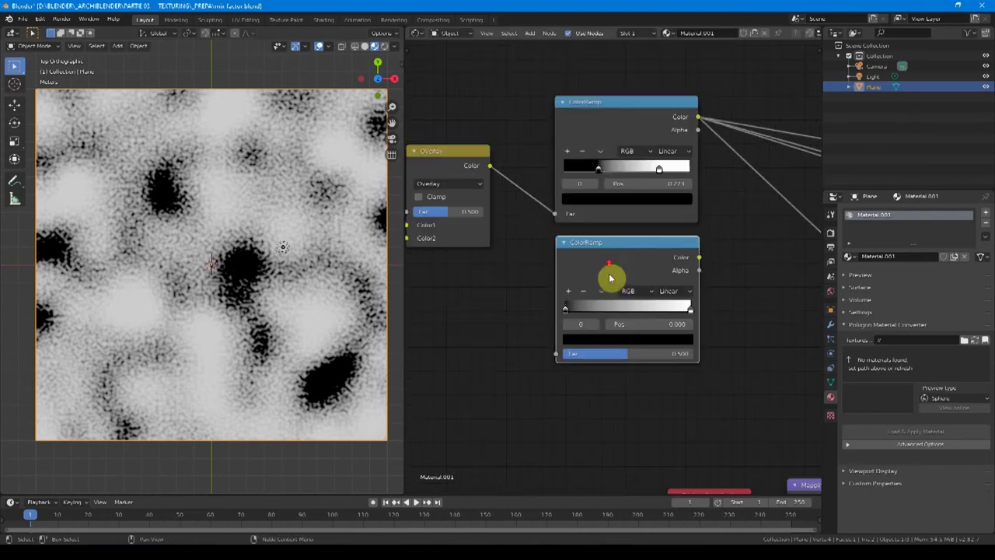
middle_drag(611, 278, 597, 255)
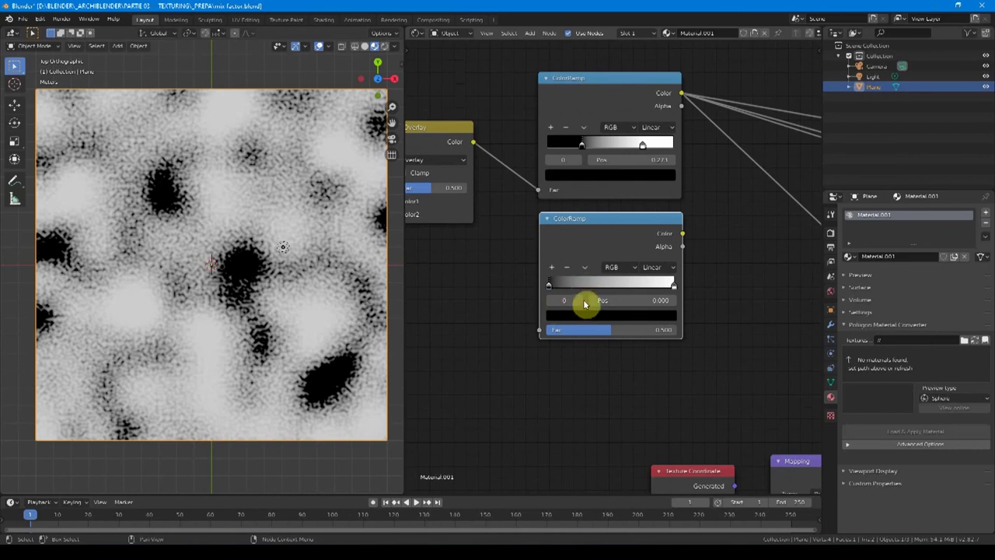
middle_drag(568, 289, 536, 294)
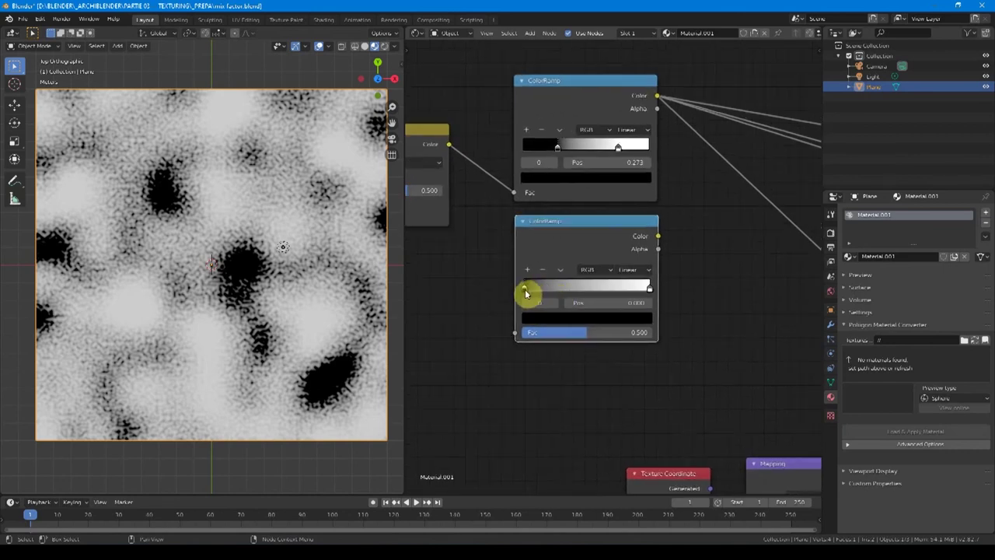
Recolor the new ColorRamp's first stop at about 0.09, and move its last stop to about 0.94 and color it yellow.
drag(525, 293, 537, 295)
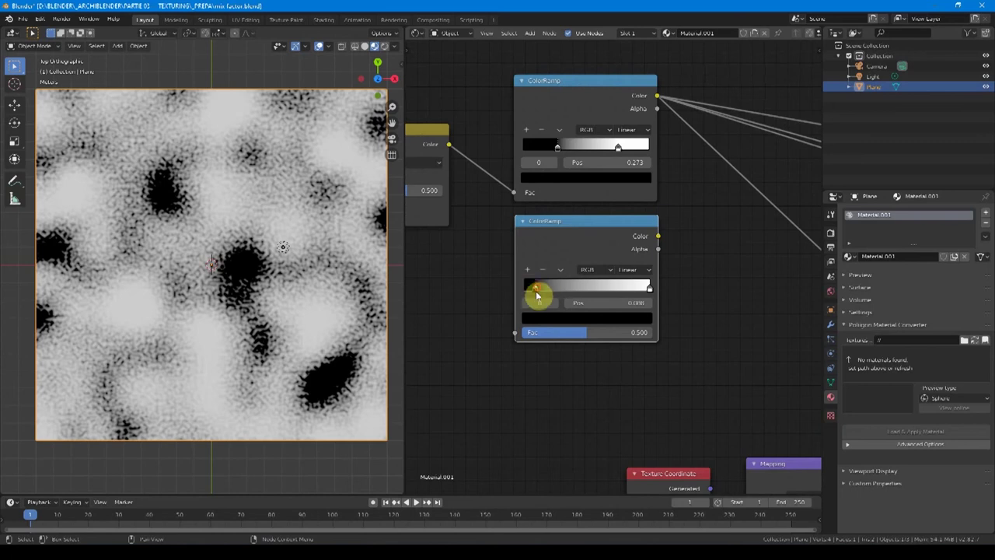
click(569, 318)
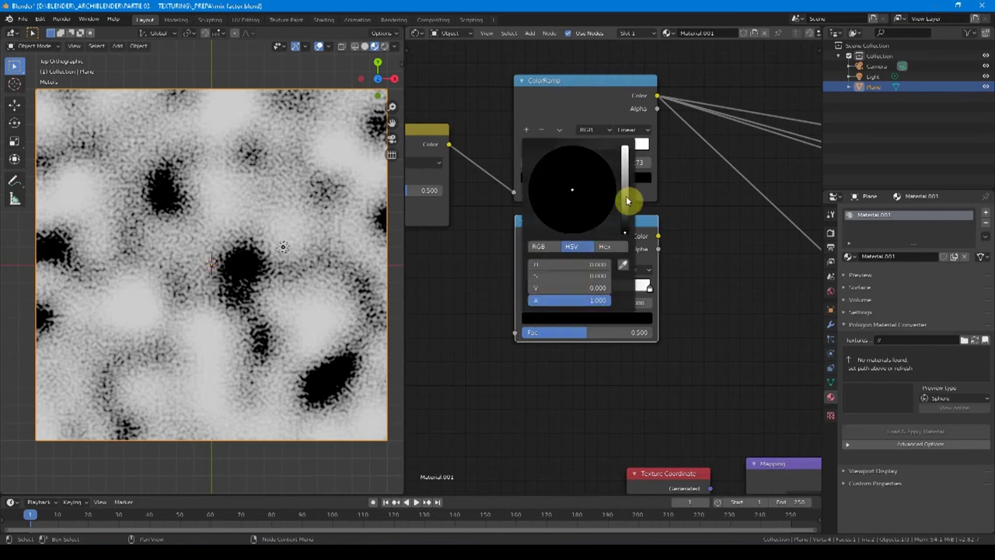
drag(626, 236, 625, 194)
click(607, 175)
drag(649, 288, 642, 289)
click(587, 318)
click(599, 213)
click(588, 108)
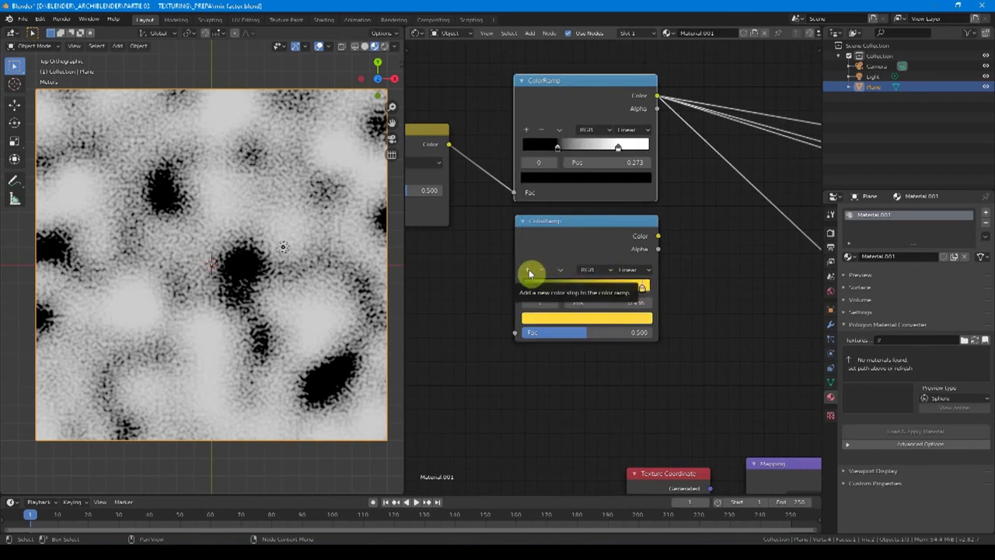
Add a third stop to the new ColorRamp for a bright green middle, with a dark green first stop at about 0.19.
click(528, 269)
drag(577, 288, 547, 289)
click(579, 318)
click(546, 178)
click(579, 318)
drag(626, 171, 626, 204)
click(573, 253)
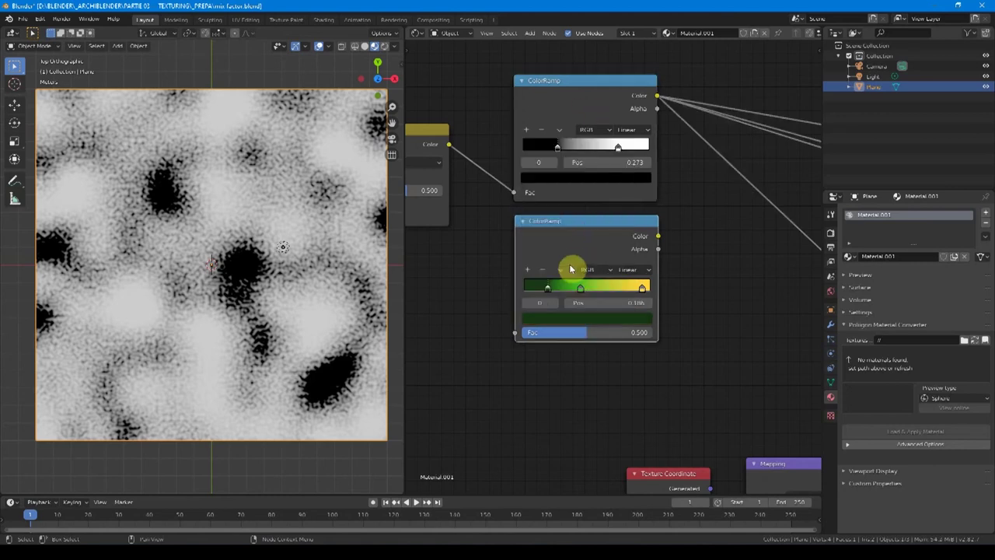
Feed the Overlay node's Color into the green-yellow ColorRamp and preview that ColorRamp's result on the plane.
scroll(579, 260, down, 2)
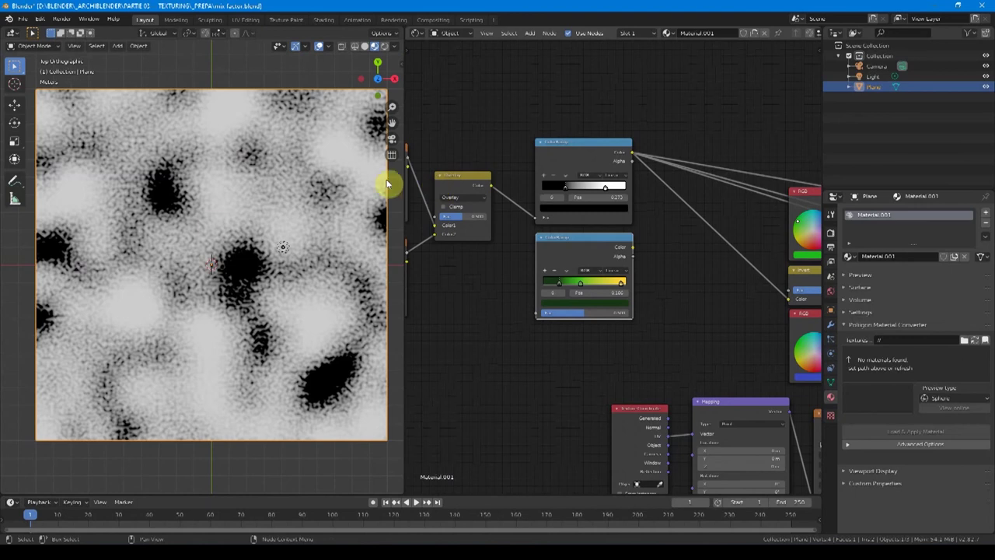
drag(489, 185, 544, 312)
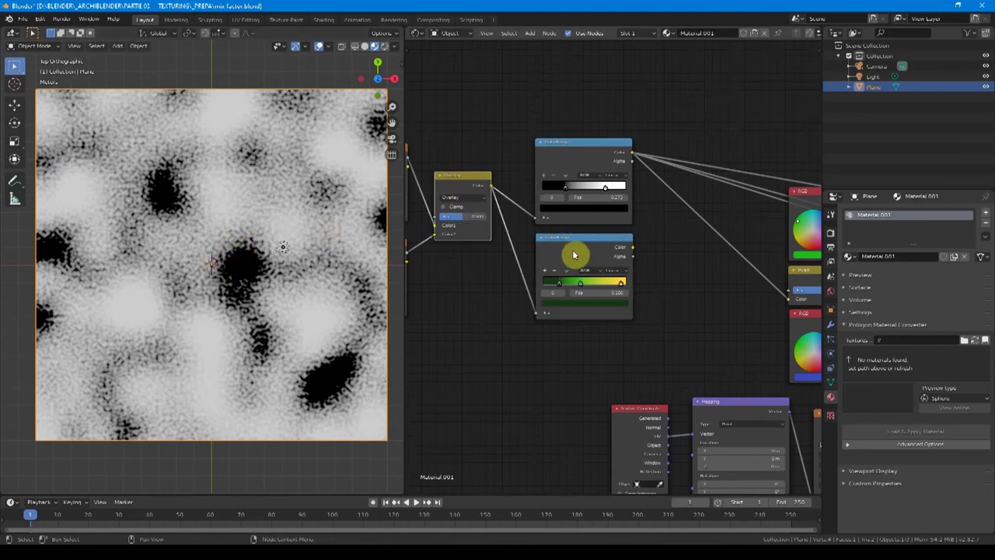
ctrl+shift+click(574, 254)
scroll(622, 288, up, 1)
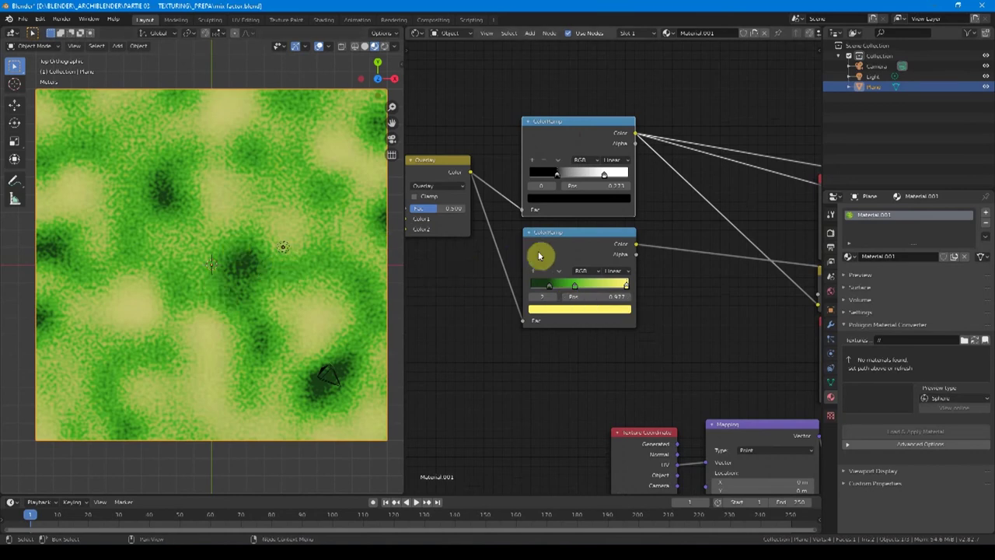
Delete the RGB, Invert and two intermediate Mix nodes, keeping only the final Mix node driven by the black-and-white ColorRamp.
scroll(606, 262, down, 5)
middle_drag(812, 293, 568, 295)
shift+middle_drag(605, 266, 609, 271)
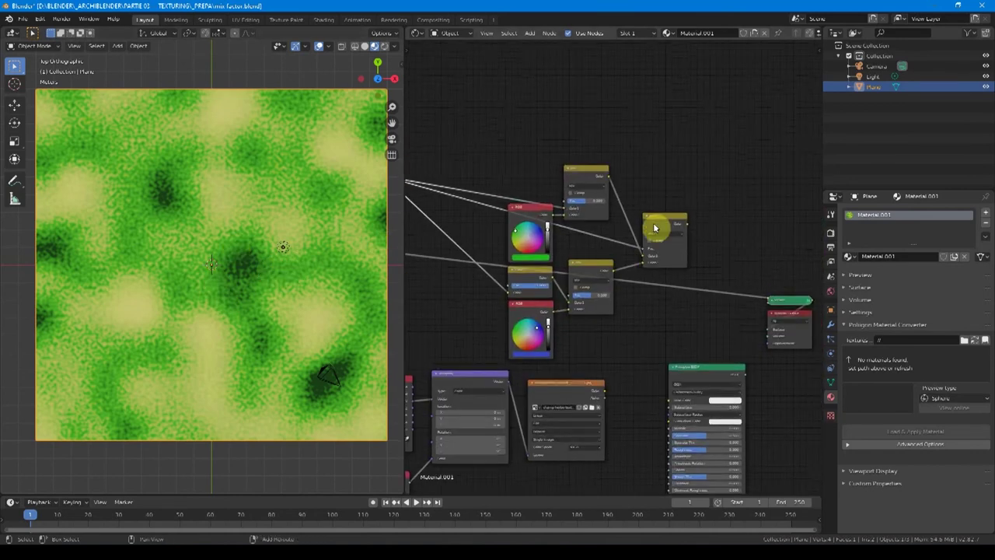
drag(628, 150, 515, 343)
key(x)
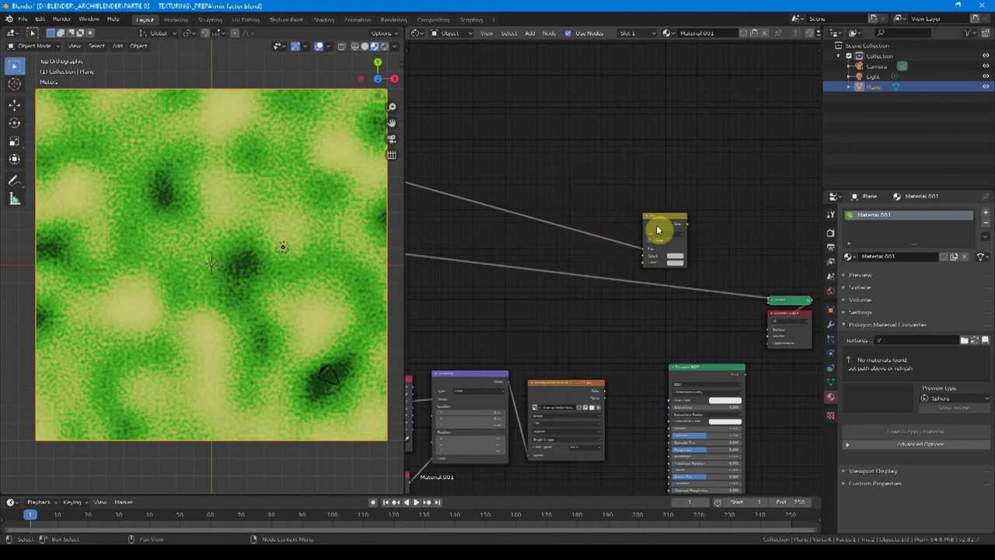
Connect the green-yellow ColorRamp to the Mix node's Color1 and the grass image texture to Color2, then preview the mix.
drag(659, 230, 645, 198)
middle_drag(544, 245, 614, 216)
drag(456, 227, 703, 197)
drag(674, 356, 697, 203)
ctrl+shift+drag(730, 158, 719, 224)
middle_drag(681, 261, 596, 250)
mouse_move(284, 333)
middle_down()
mouse_move(284, 347)
mouse_move(280, 318)
mouse_move(266, 311)
mouse_move(300, 327)
mouse_move(307, 344)
mouse_move(268, 314)
mouse_move(304, 309)
mouse_move(288, 327)
middle_up()
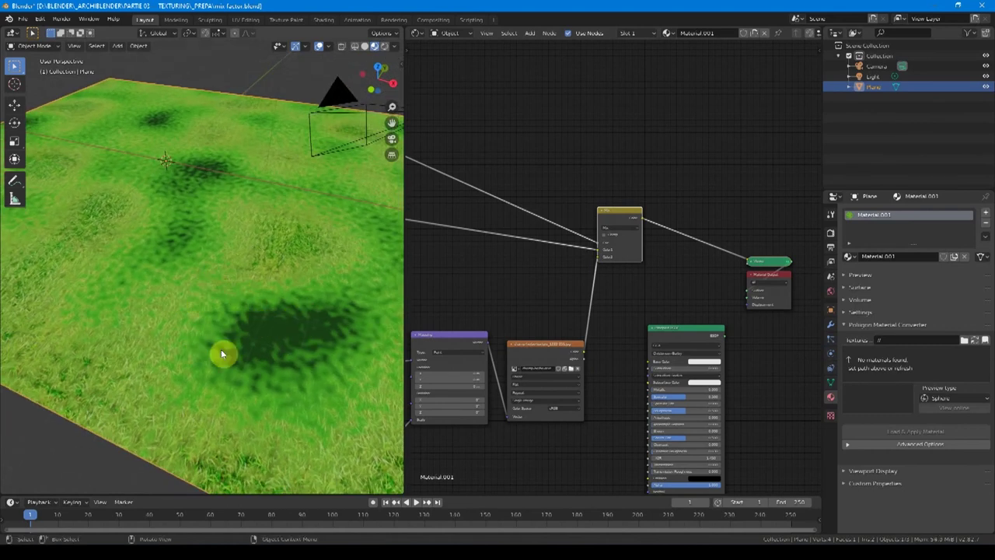
Set the first Noise Texture's Scale to 3 and the second Noise Texture's Scale to 100, and inspect the plane.
middle_drag(487, 274, 678, 288)
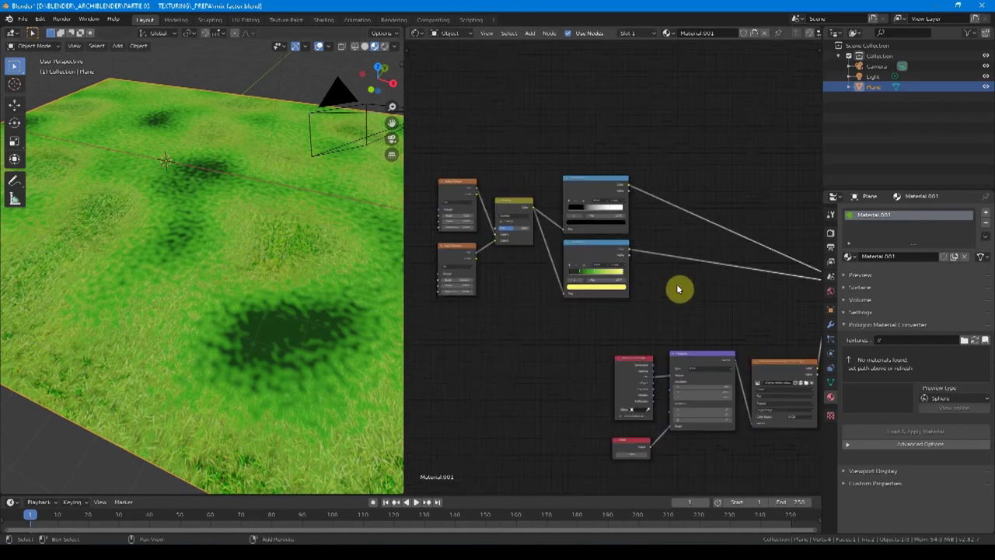
scroll(528, 233, up, 5)
double_click(528, 210)
text(3)
key(Return)
double_click(529, 310)
text(100)
key(Return)
scroll(669, 303, down, 2)
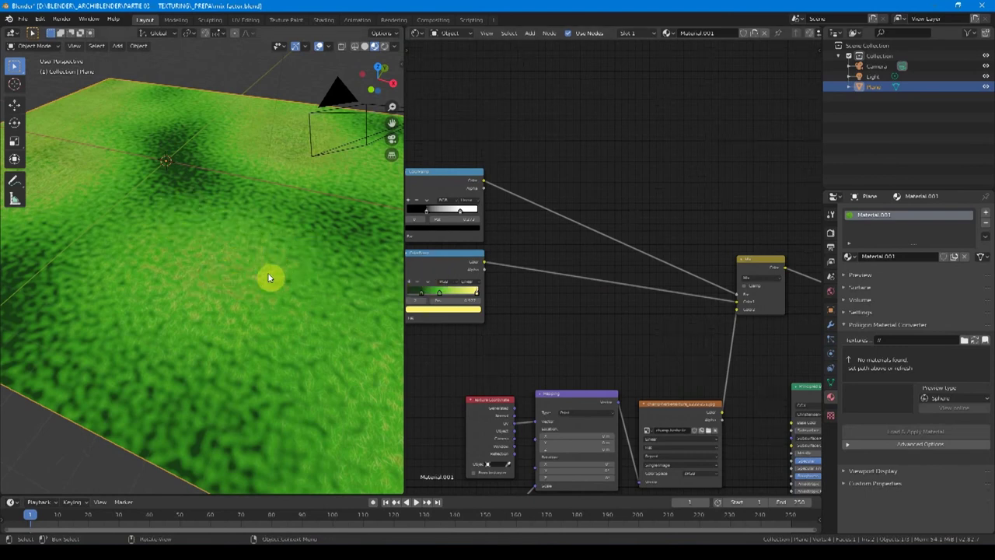
middle_drag(272, 278, 260, 276)
scroll(611, 309, up, 2)
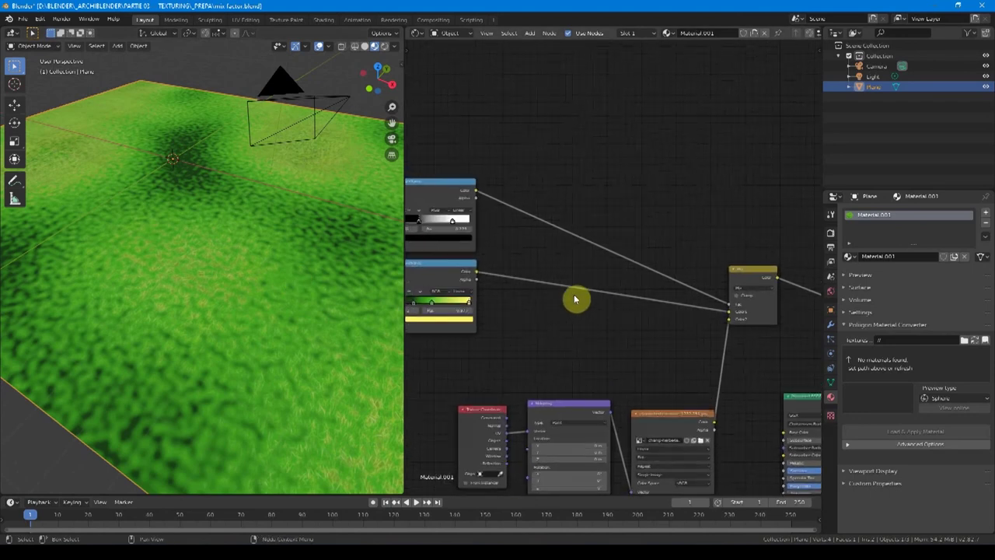
Insert a Hue Saturation Value node on the link between the green-yellow ColorRamp and the Mix node's Color1.
scroll(573, 299, up, 1)
scroll(577, 304, up, 1)
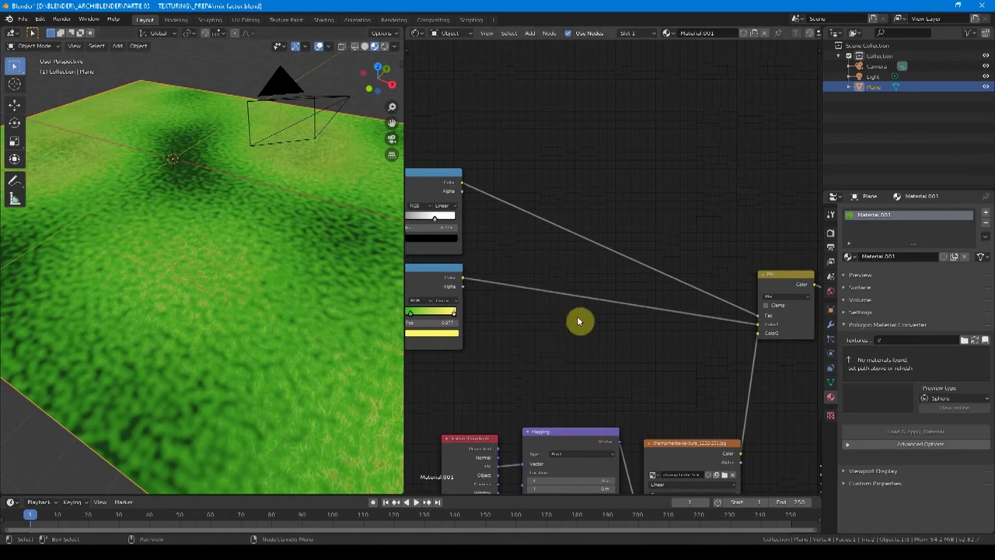
key(shift+a)
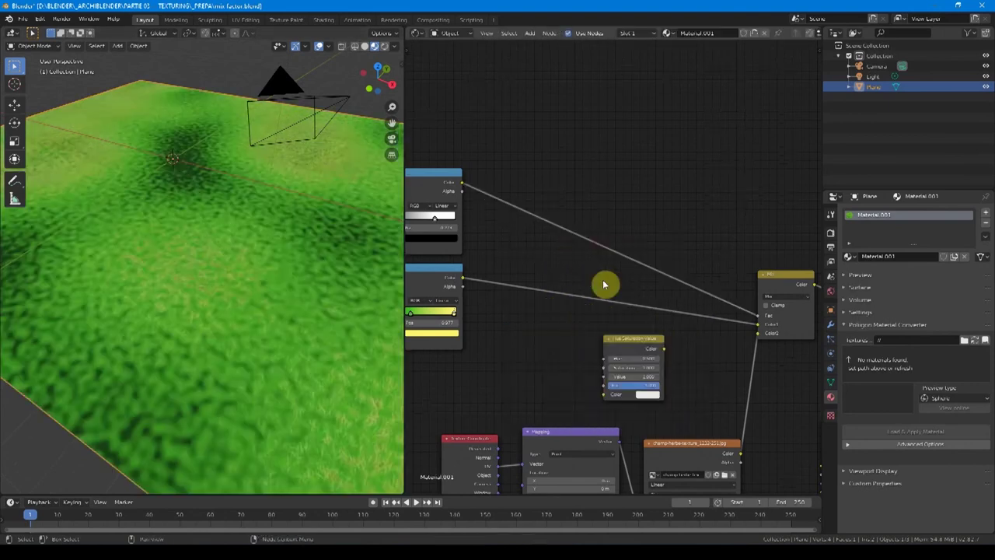
click(622, 311)
drag(638, 333, 668, 332)
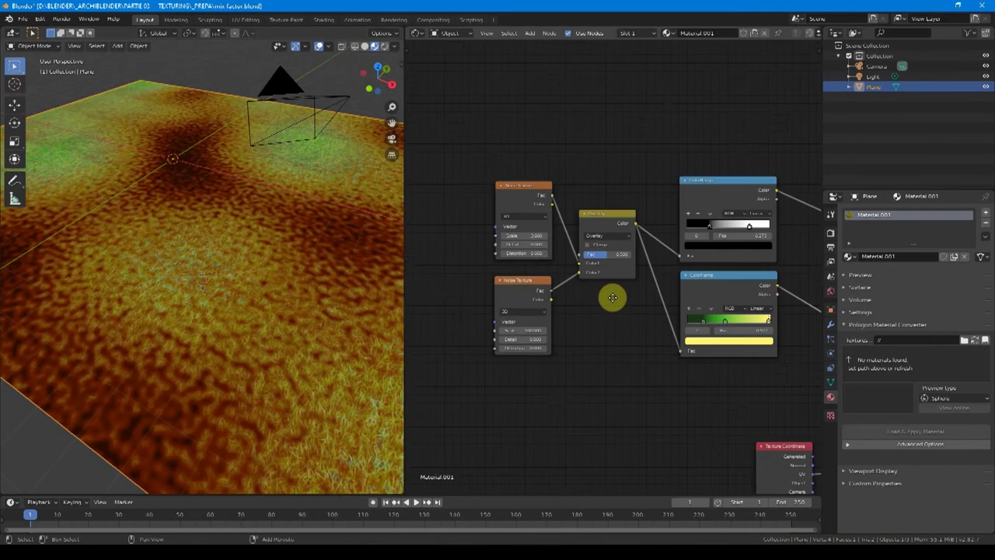
Add Detail and Distortion to the second Noise Texture, and set the Hue Saturation Value node to Hue 0.4, Saturation 1.2, Value 0.5.
scroll(591, 326, up, 1)
click(556, 357)
key(Return)
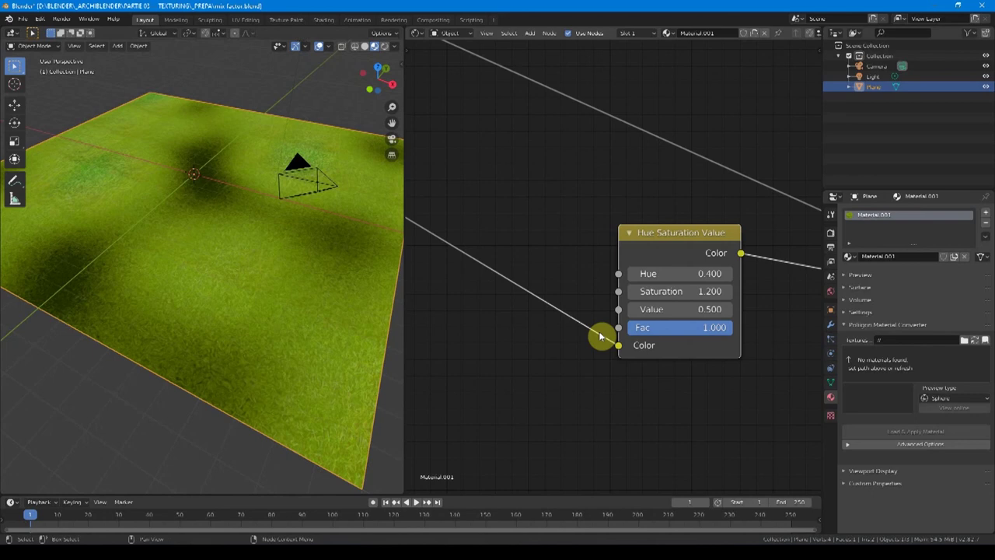
Add a Voronoi Texture node above the two Noise Textures and preview it on the plane.
scroll(597, 264, down, 9)
shift+middle_drag(464, 292, 784, 327)
shift+middle_drag(600, 242, 602, 272)
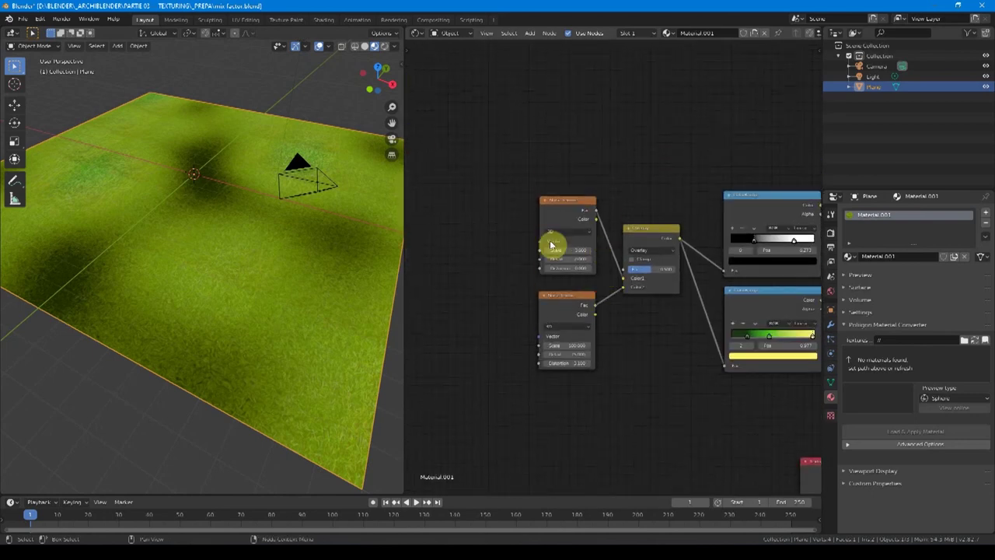
key(shift+a)
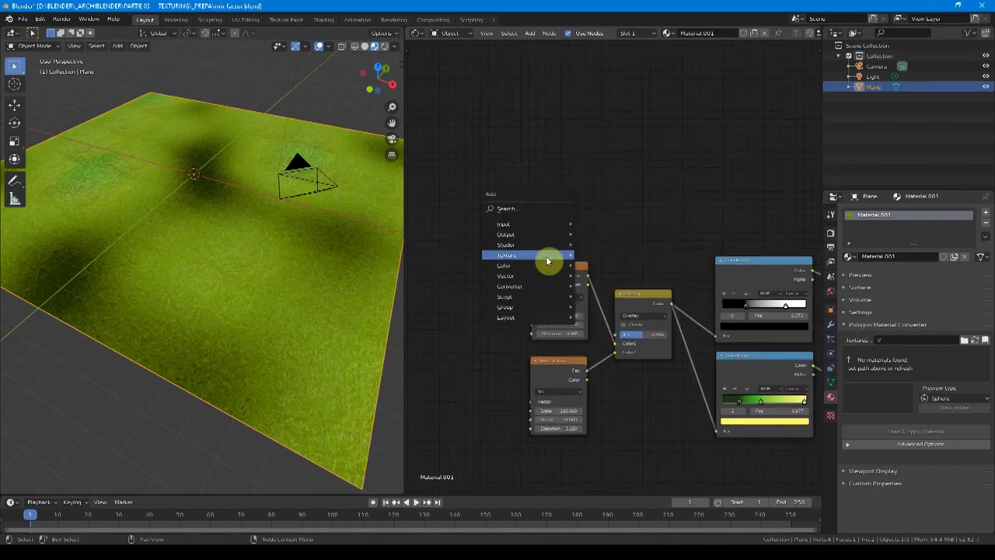
mouse_move(546, 256)
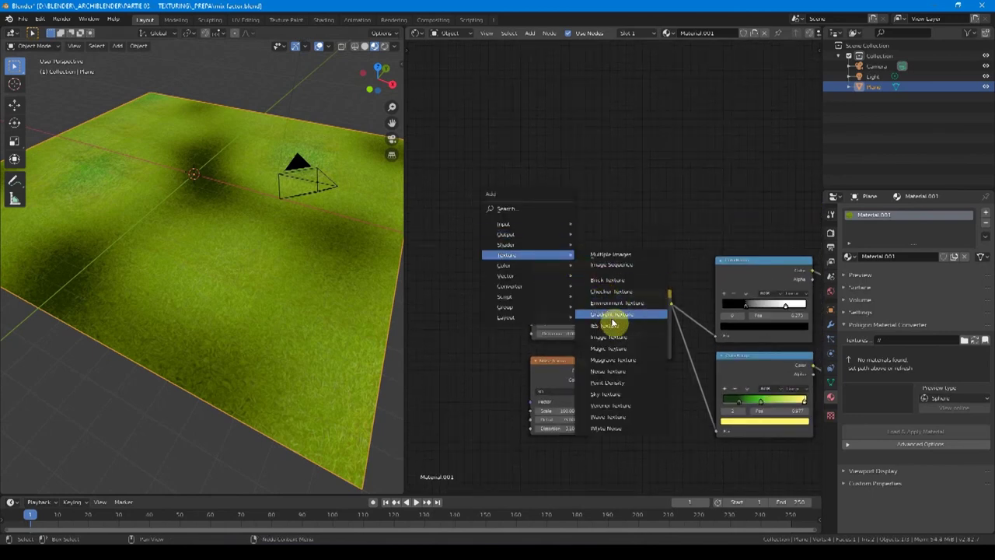
click(625, 406)
click(557, 136)
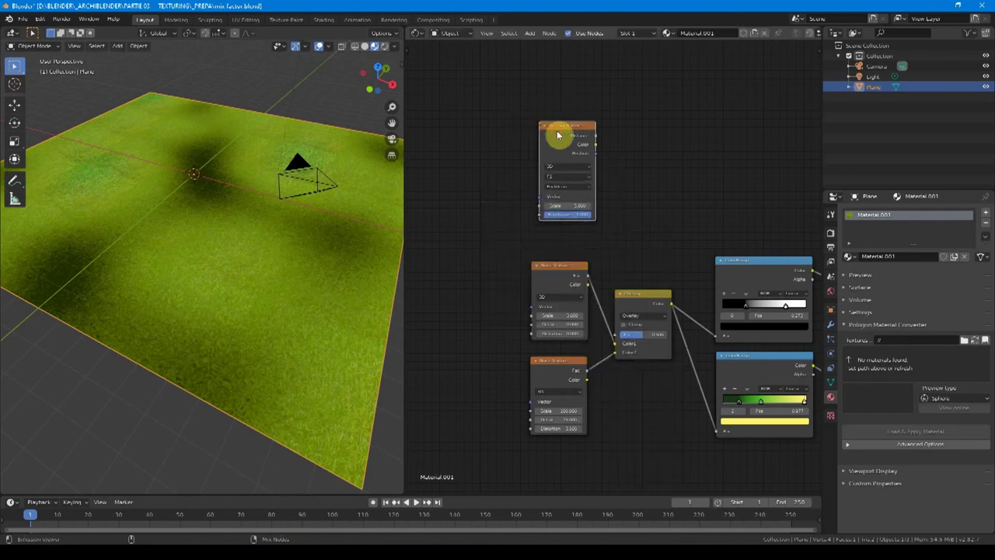
ctrl+shift+click(558, 136)
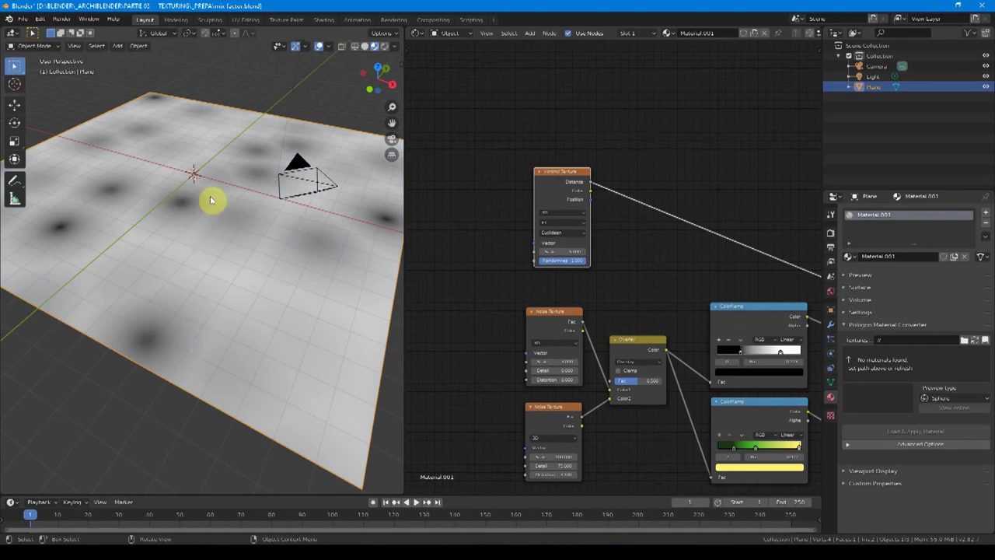
Set the Voronoi Texture's distance metric to Minkowski and move the node higher above the Noise Textures.
scroll(554, 209, up, 1)
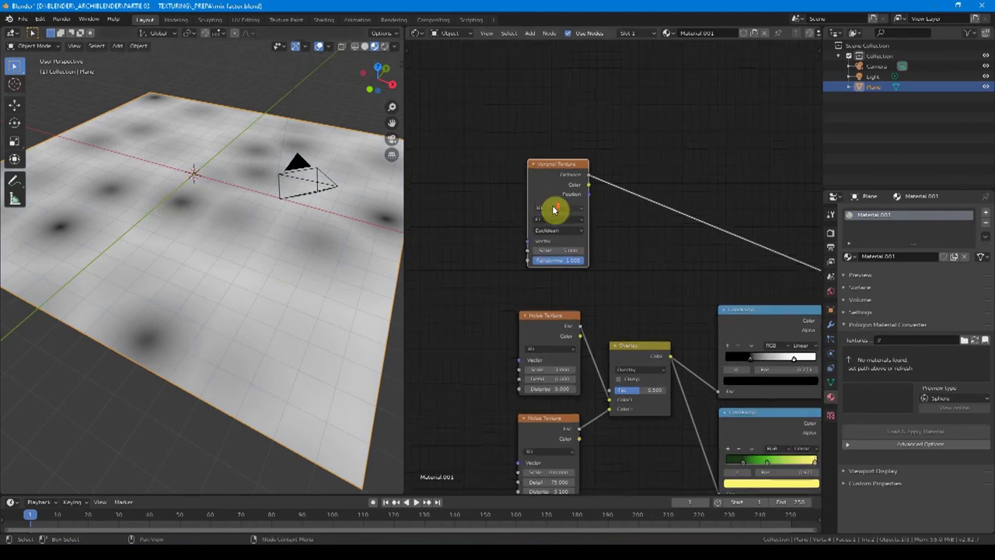
scroll(209, 229, up, 2)
middle_drag(208, 230, 207, 252)
click(568, 209)
click(563, 219)
click(560, 267)
click(559, 200)
click(561, 210)
key(g)
click(550, 197)
Add a Musgrave Texture node between the Voronoi and Noise Textures and preview it on the plane.
key(shift+a)
mouse_move(538, 232)
click(612, 342)
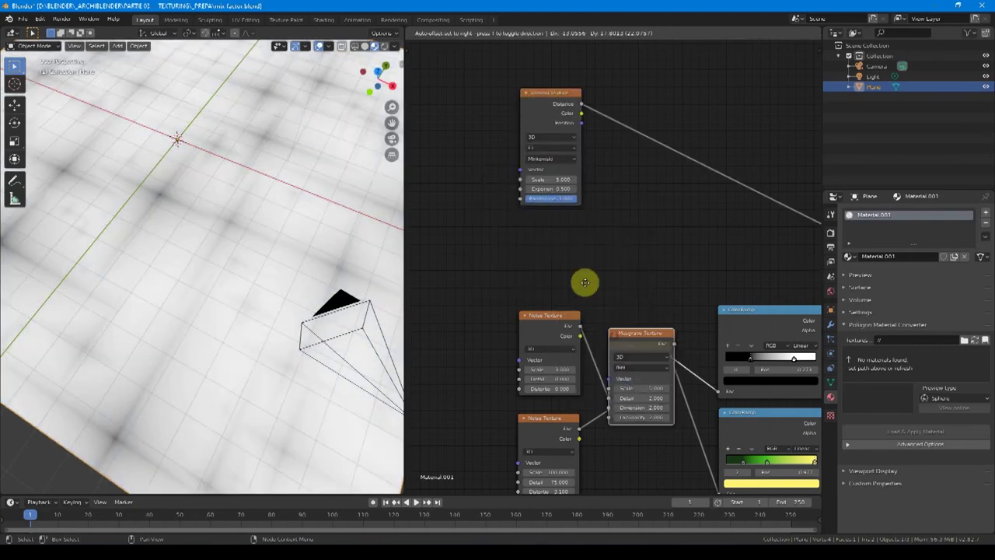
click(524, 213)
middle_drag(332, 247, 338, 294)
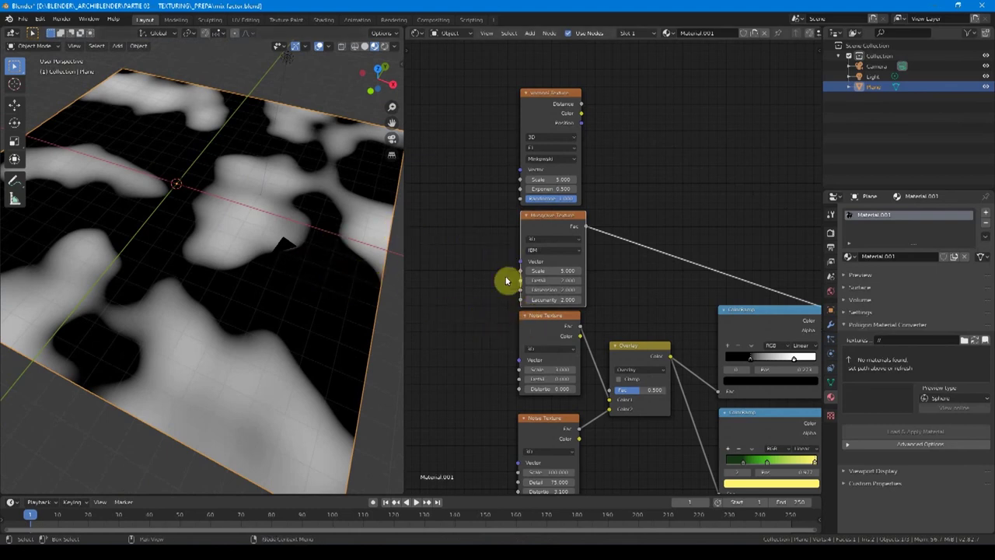
Add a Brick Texture node beside the Voronoi Texture and preview it on the plane.
shift+scroll(519, 297, up, 1)
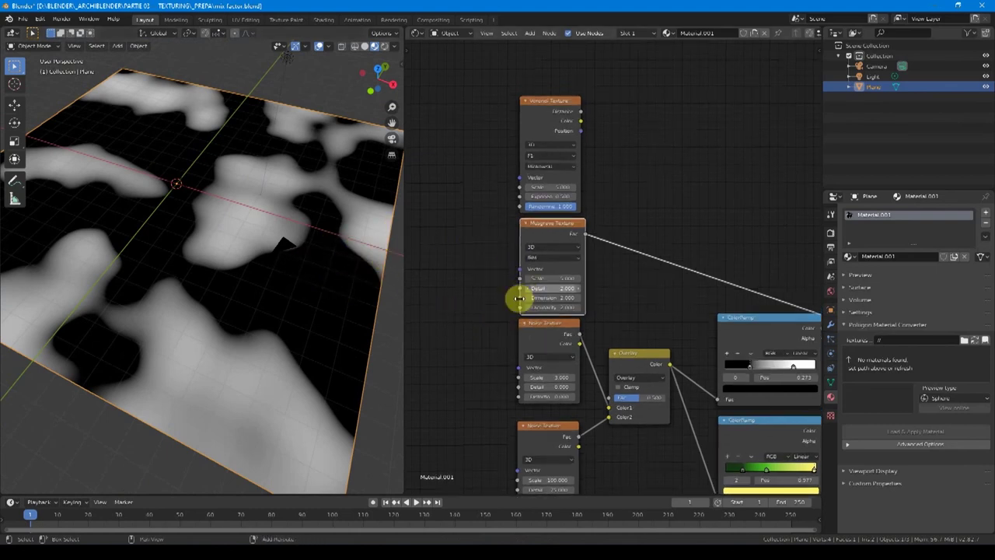
ctrl+scroll(518, 297, right, 1)
key(shift+a)
mouse_move(582, 213)
click(644, 241)
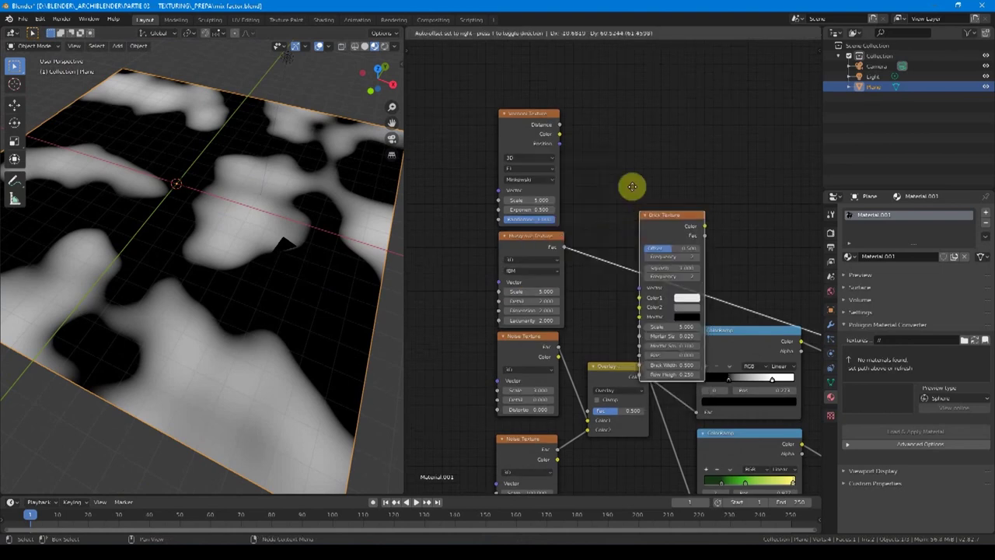
click(647, 93)
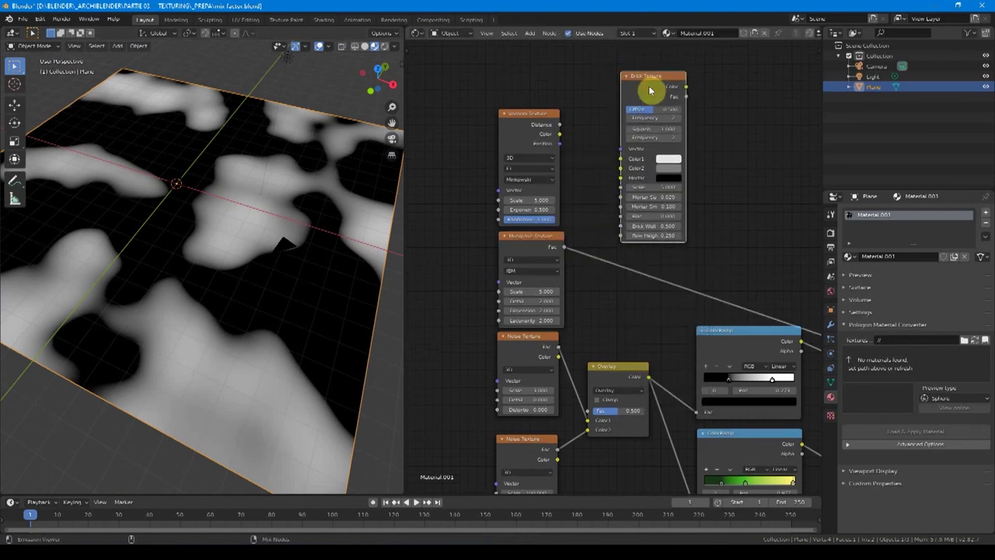
ctrl+shift+click(650, 91)
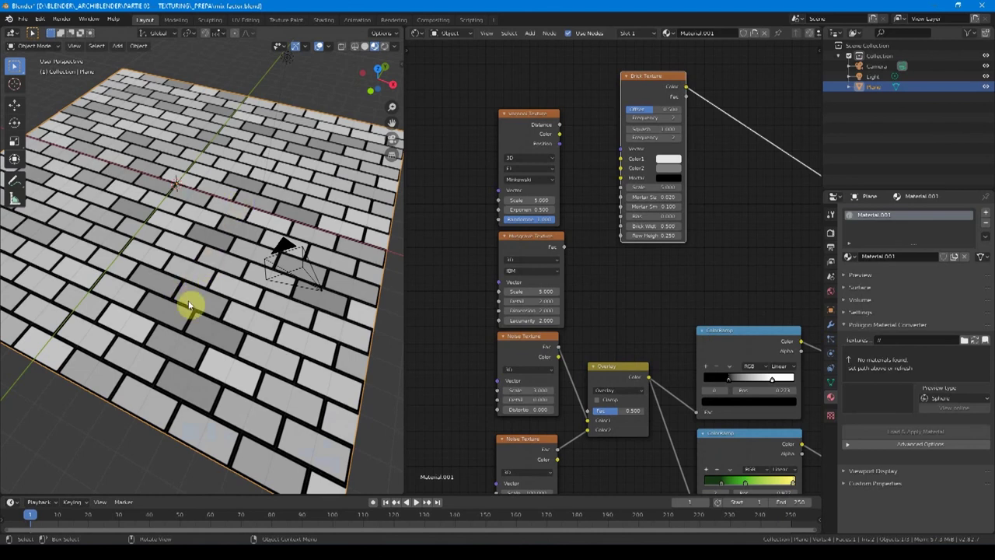